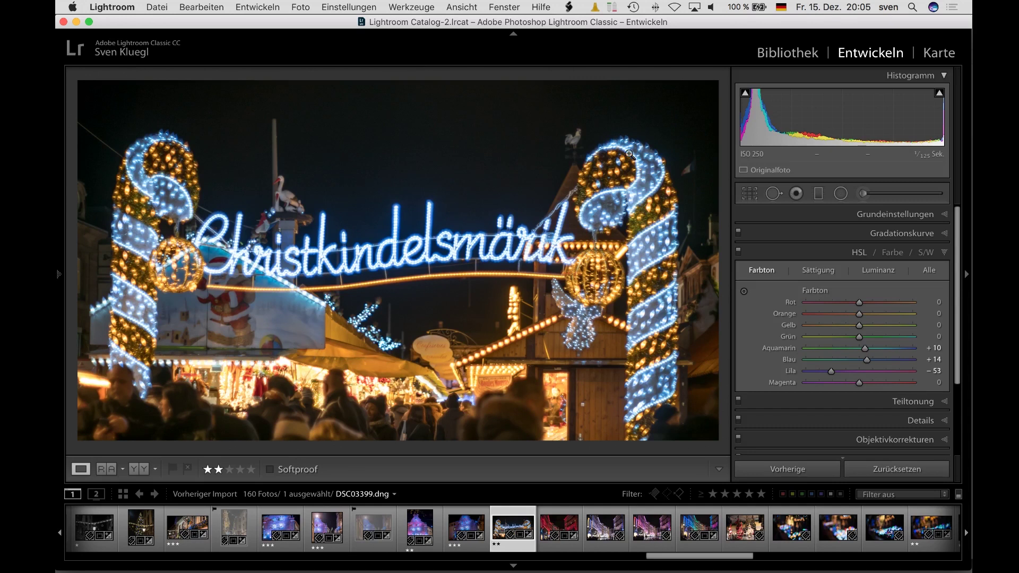
Show DSC03399's basic tone settings, then advance to the red-lit street photo DSC03401
left_click(901, 214)
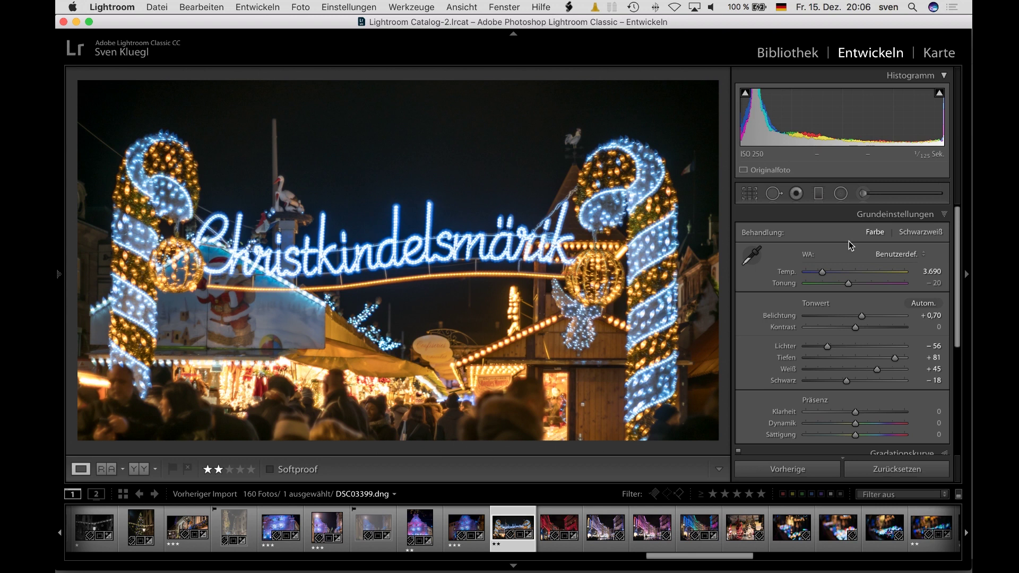
key("Right")
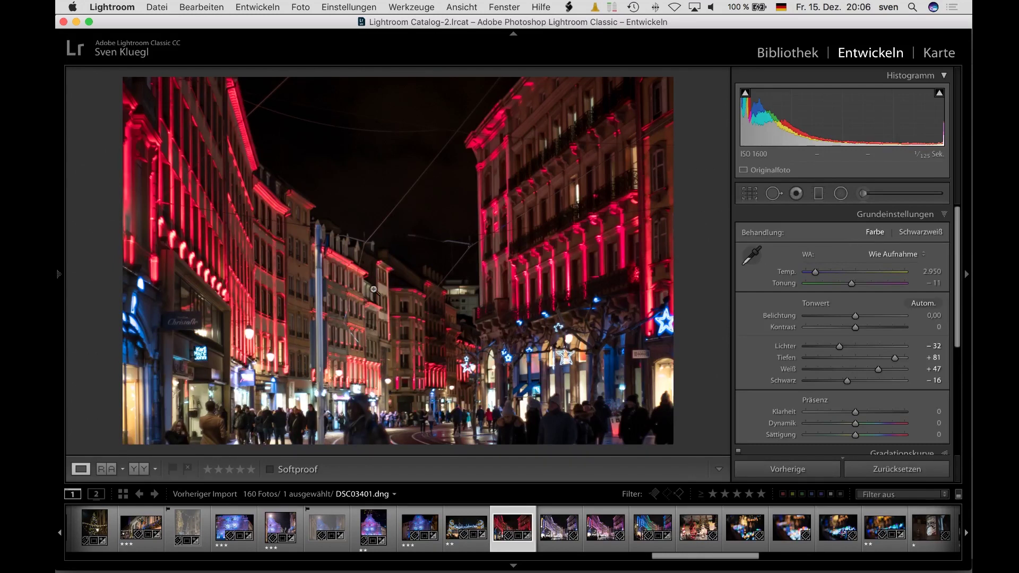
Check the red street photo at 1:1, reject it, then inspect the blue street photo at 1:1
left_click(277, 291)
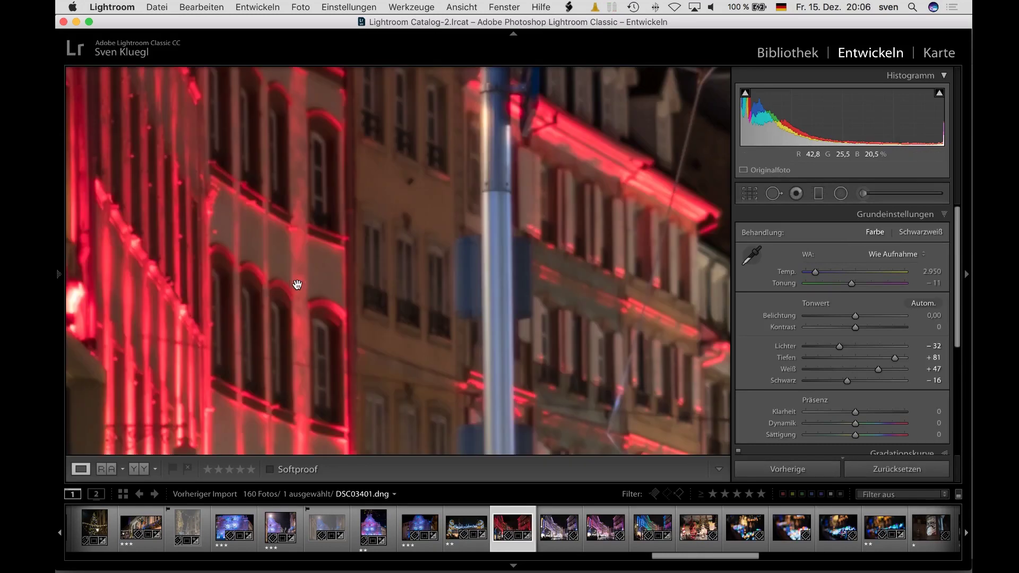
left_click(461, 296)
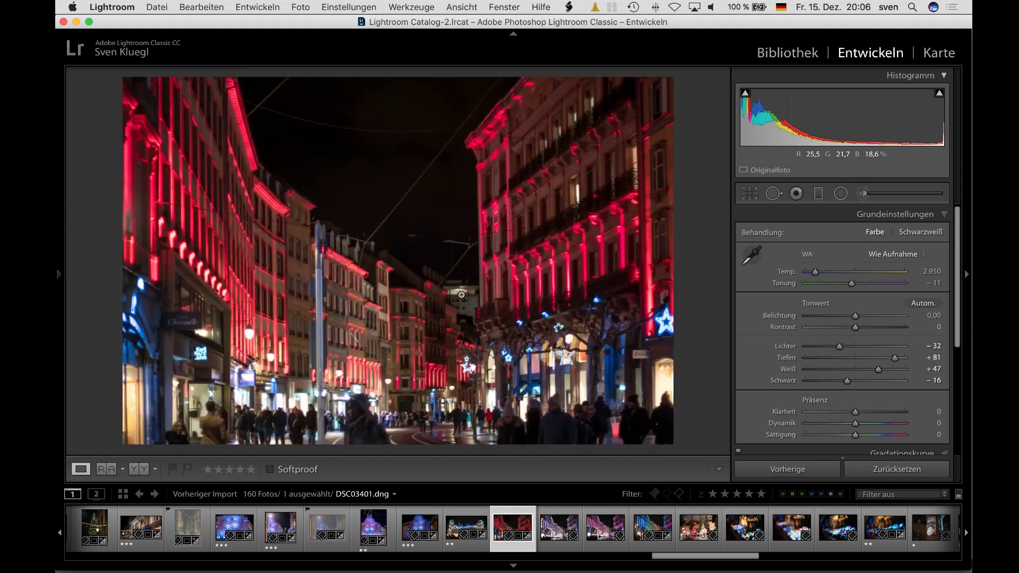
key("x")
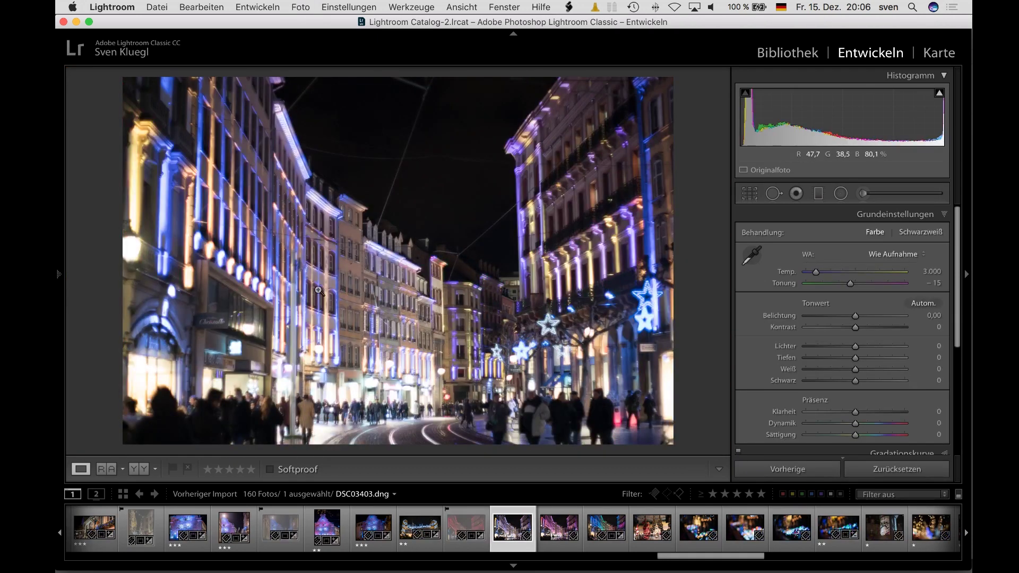
left_click(302, 271)
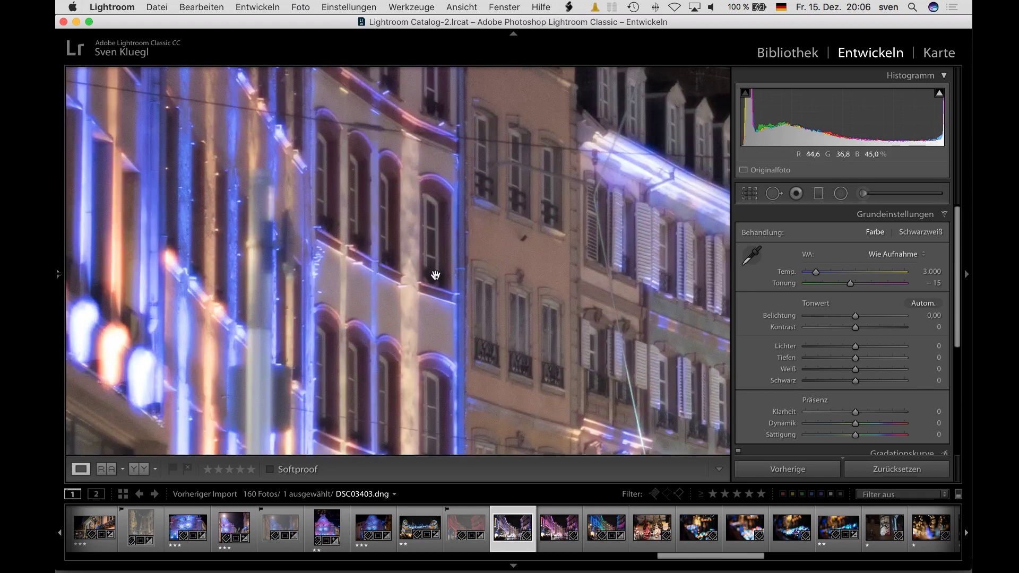
left_click(510, 282)
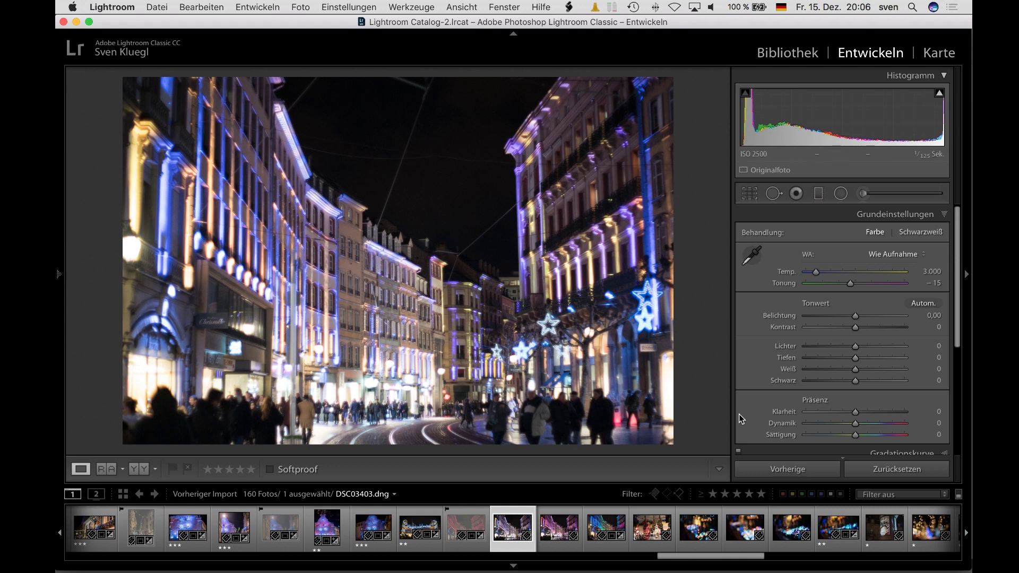
Set the blue street photo's clarity to −29, highlights to −57 and shadows to +47
left_click(841, 412)
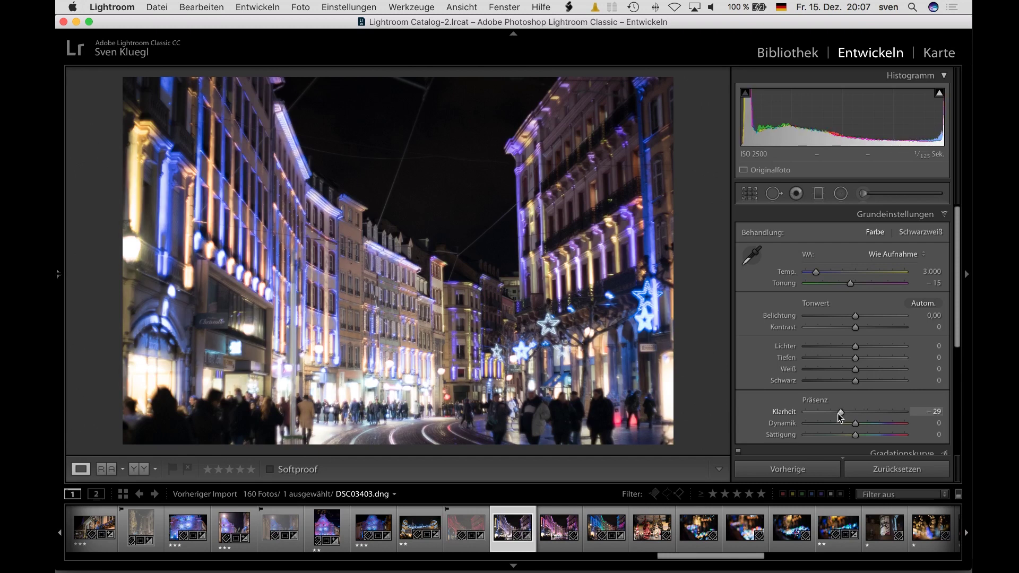
left_click(822, 346)
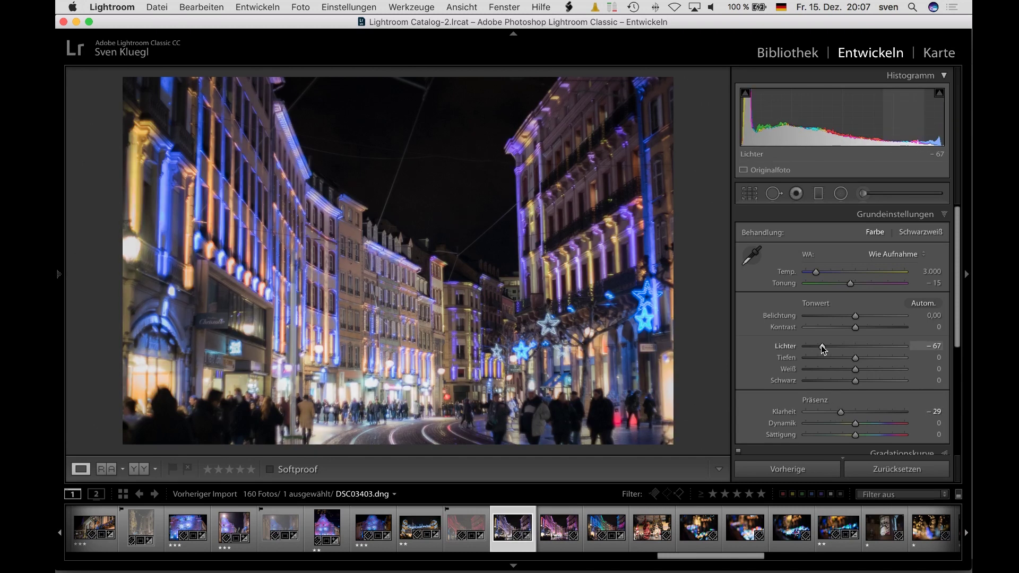
left_click_drag(821, 347, 825, 347)
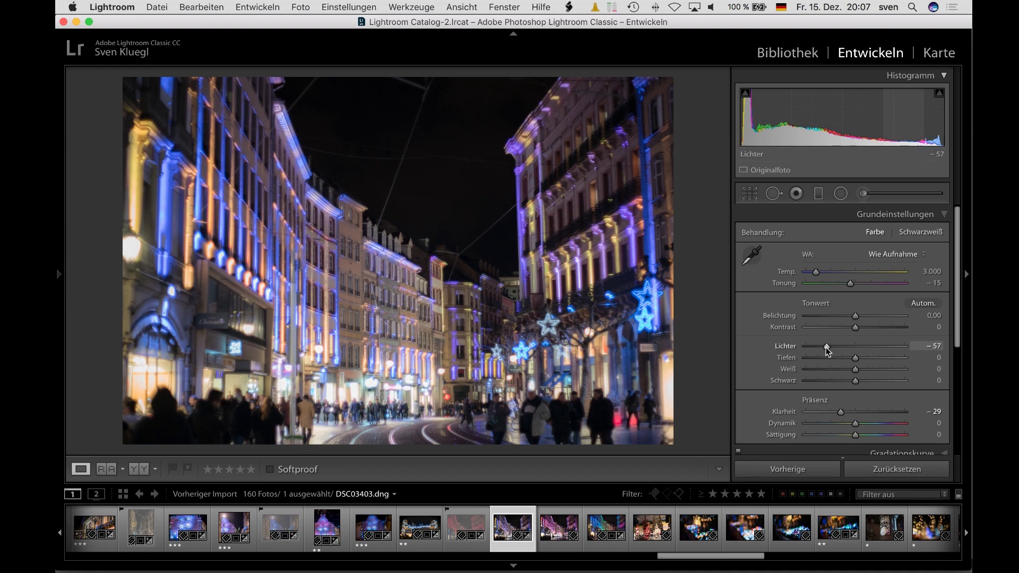
left_click(877, 358)
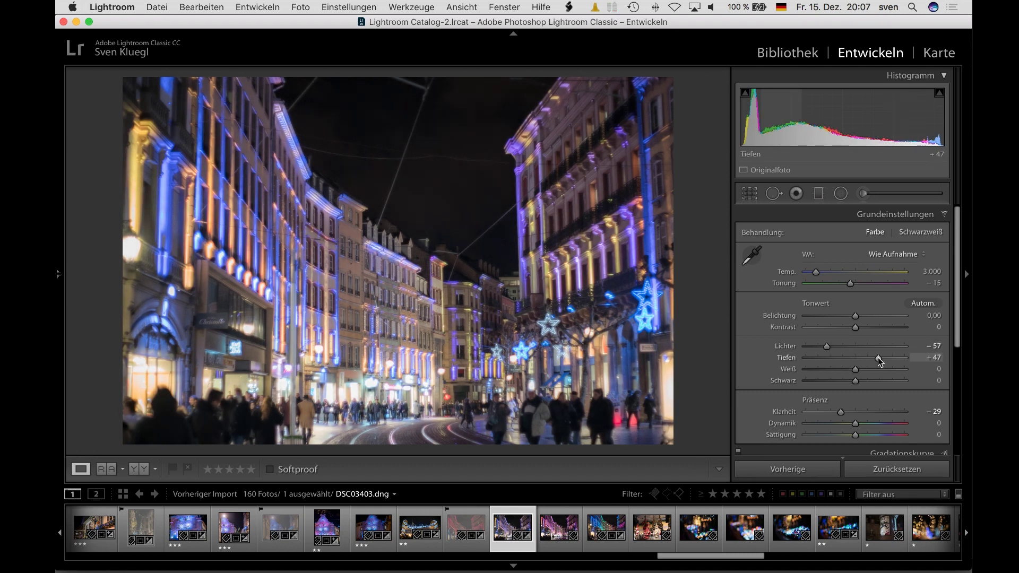
left_click(751, 194)
Straighten the street photo by rotating the crop 0.94° and apply it
left_click_drag(711, 281, 710, 284)
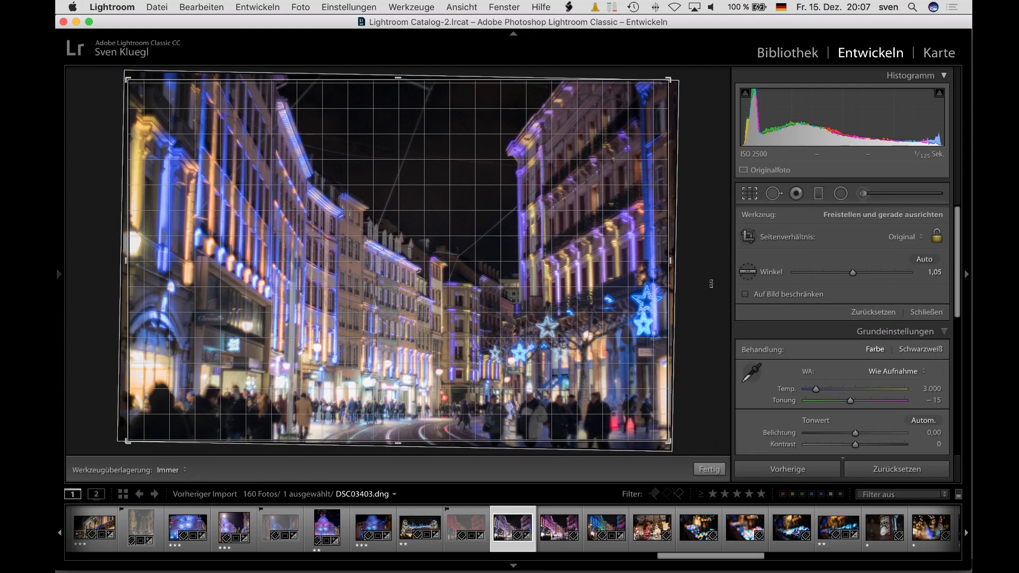
left_click_drag(711, 284, 711, 283)
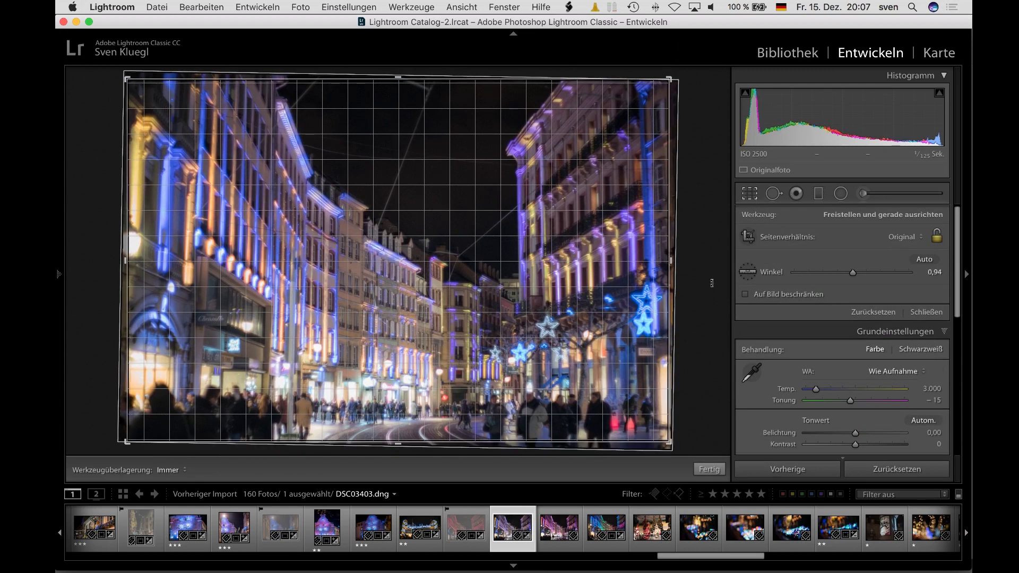
left_click(749, 194)
Set vertical perspective to −7 and enable Constrain Crop to remove the white edges
scroll(837, 384, "down", 3)
scroll(869, 382, "down", 3)
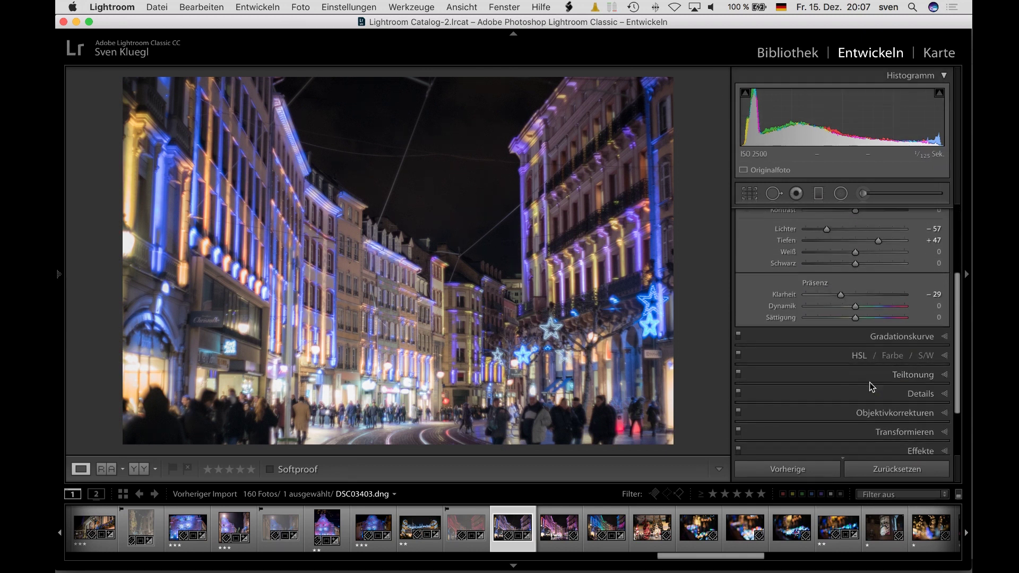
left_click(904, 432)
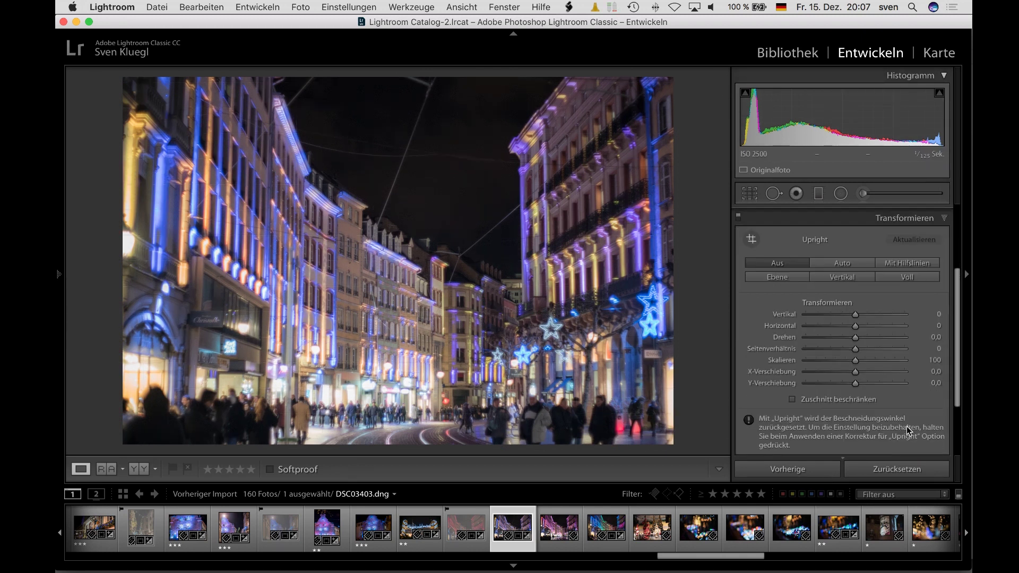
left_click_drag(854, 315, 852, 317)
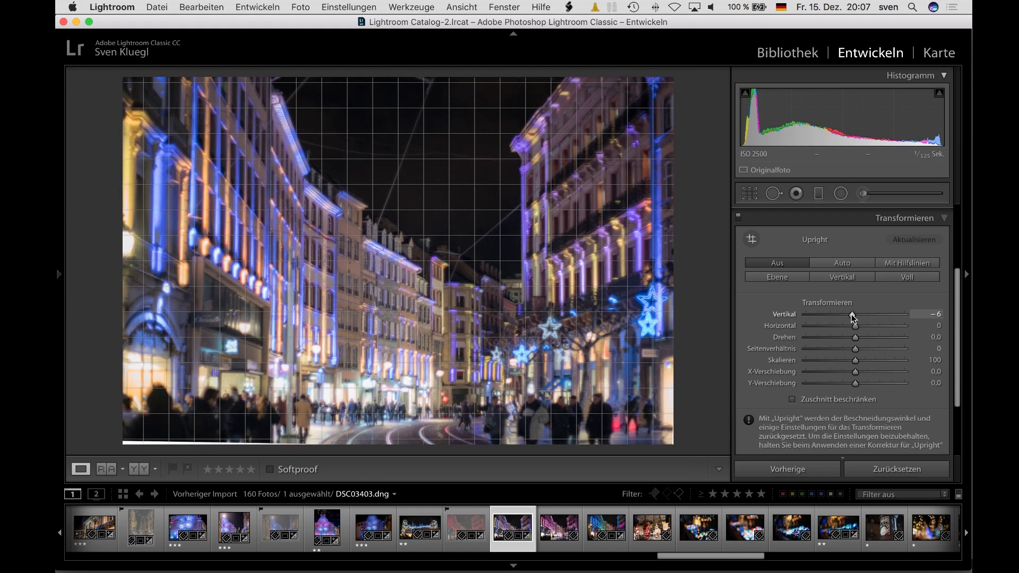
left_click_drag(851, 314, 852, 314)
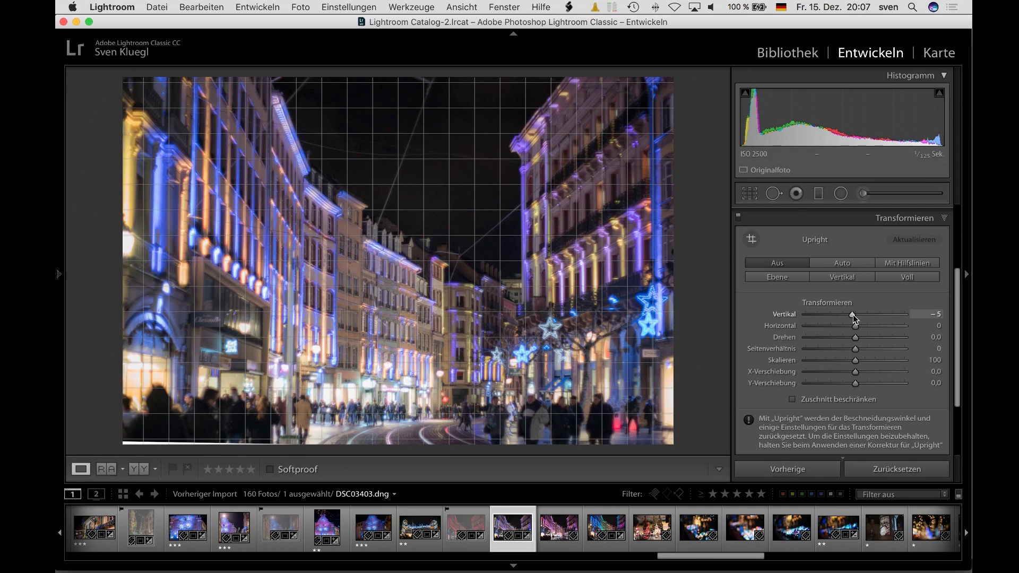
left_click_drag(851, 314, 851, 314)
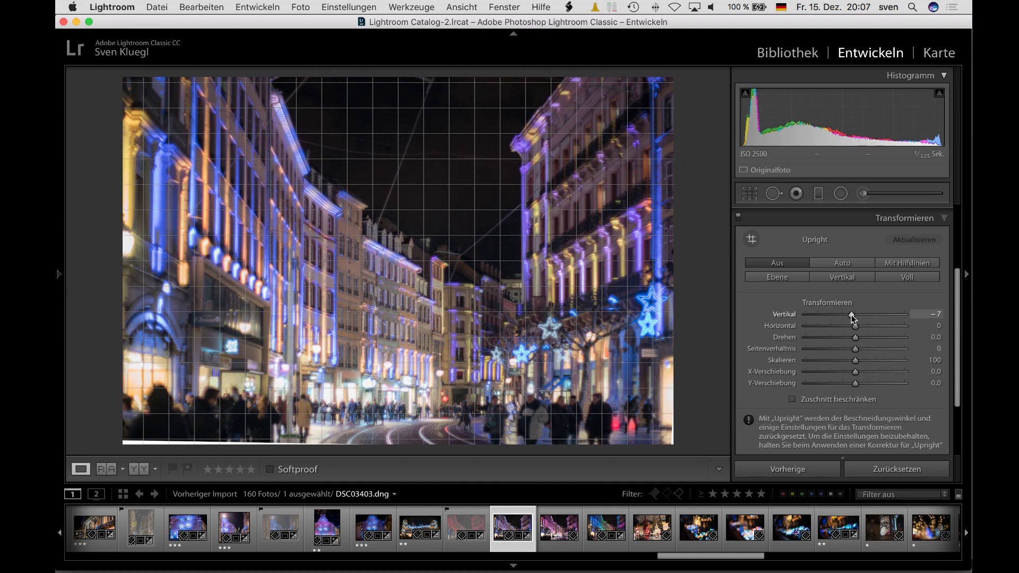
left_click(792, 399)
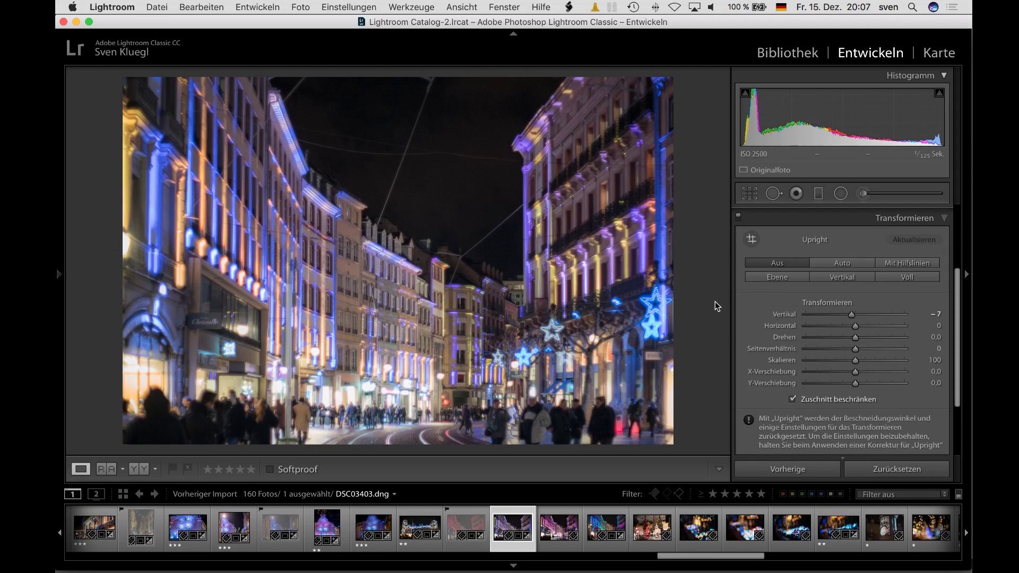
scroll(910, 302, "up", 5)
In Details, sharpen with amount 71 and masking 50, and set luminance noise reduction to 27
left_click(923, 290)
left_click(851, 364)
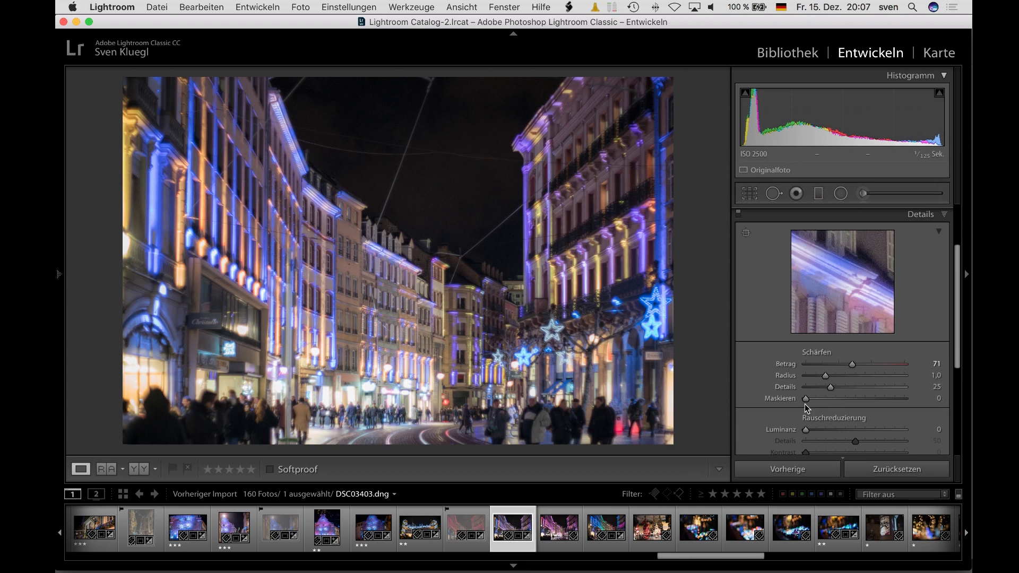
left_click_drag(806, 399, 852, 400)
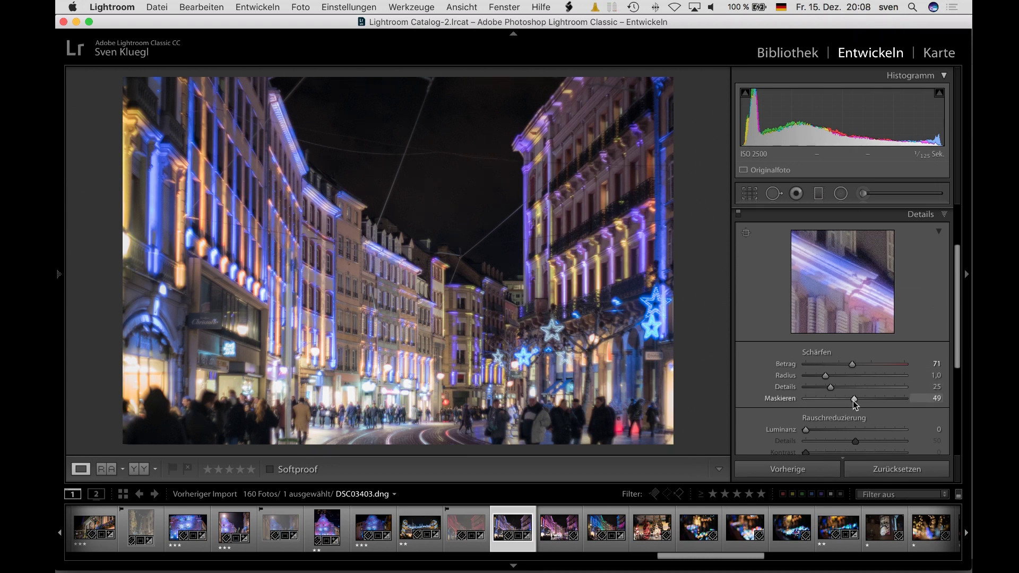
left_click(852, 400, "alt")
left_click(831, 430)
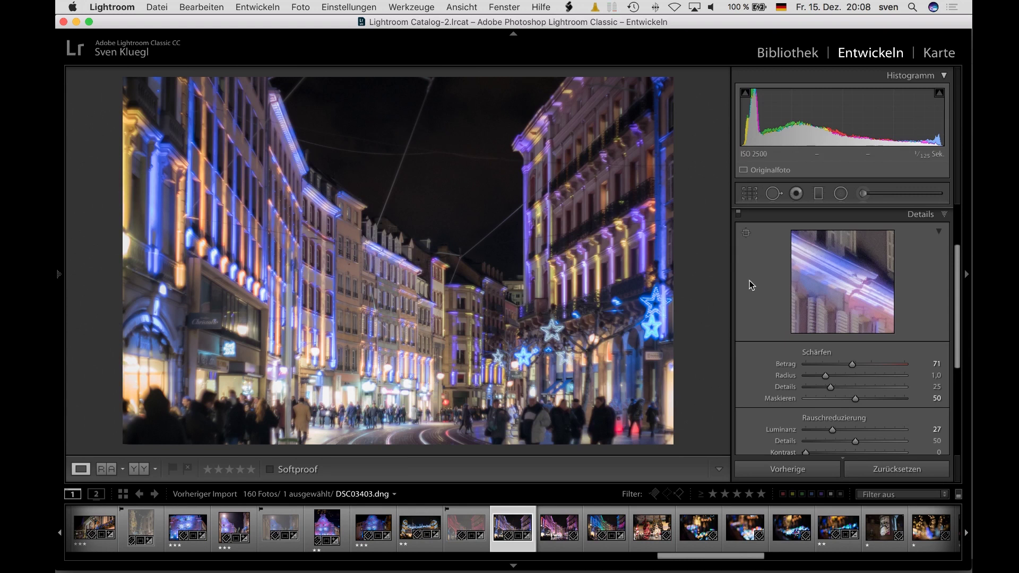
scroll(749, 280, "up", 1)
scroll(848, 234, "up", 3)
Reopen the Basic panel and drag the street photo's Klarheit slider from −29 up to +16
left_click(895, 215)
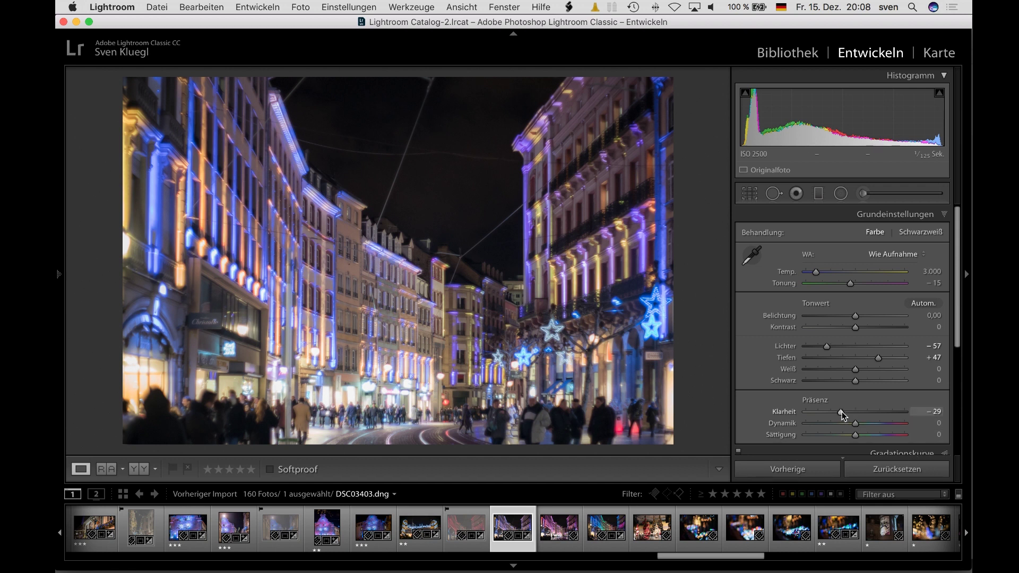
left_click_drag(842, 412, 865, 412)
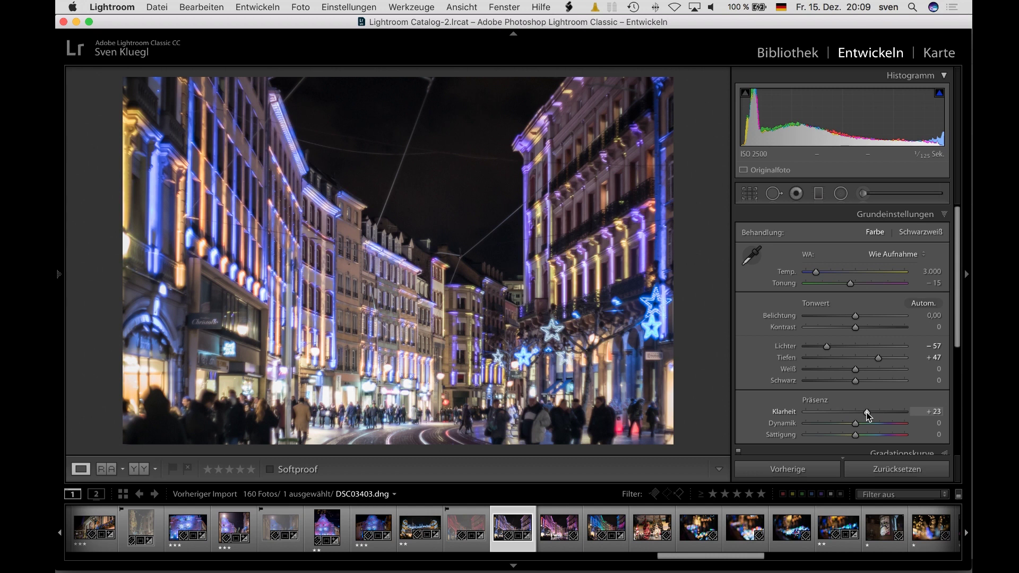
left_click_drag(863, 411, 865, 412)
mouse_move(866, 412)
left_mouse_down()
mouse_move(830, 413)
mouse_move(862, 411)
left_mouse_up()
left_click_drag(863, 412, 863, 412)
left_click(838, 515)
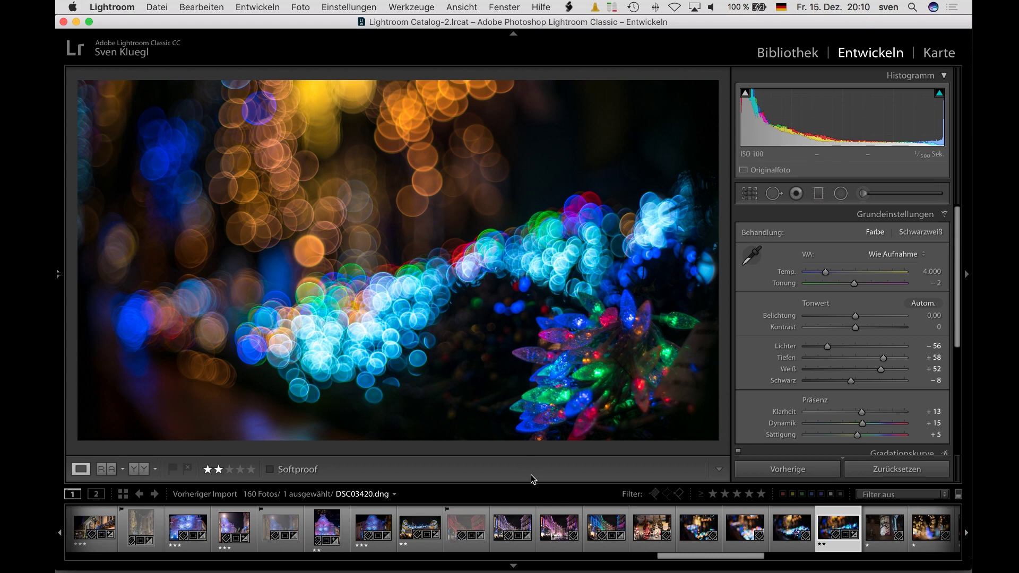
left_click(511, 512)
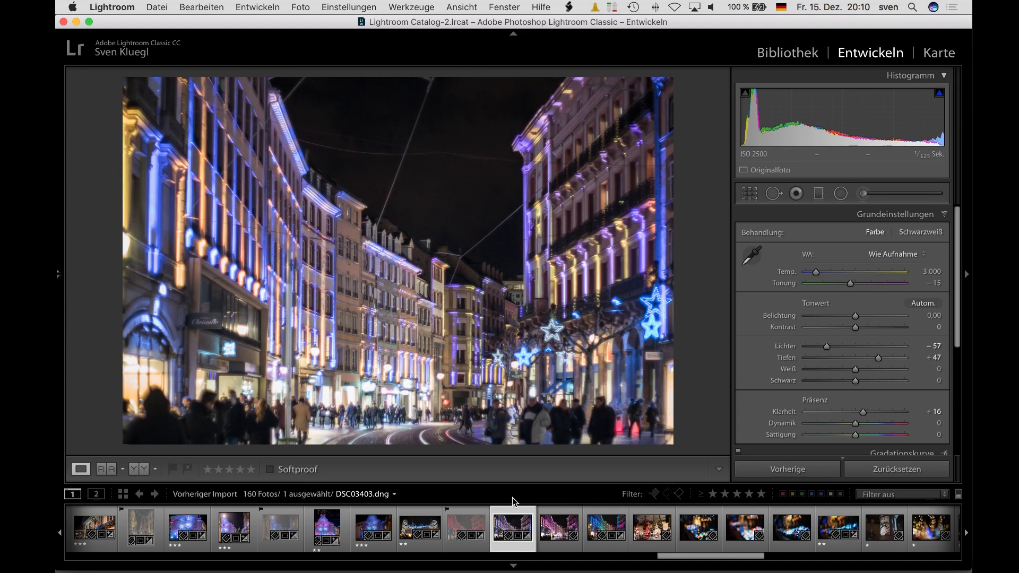
Copy the street photo's develop settings with Crop, Straighten and Aspect included
key("super+shift+c")
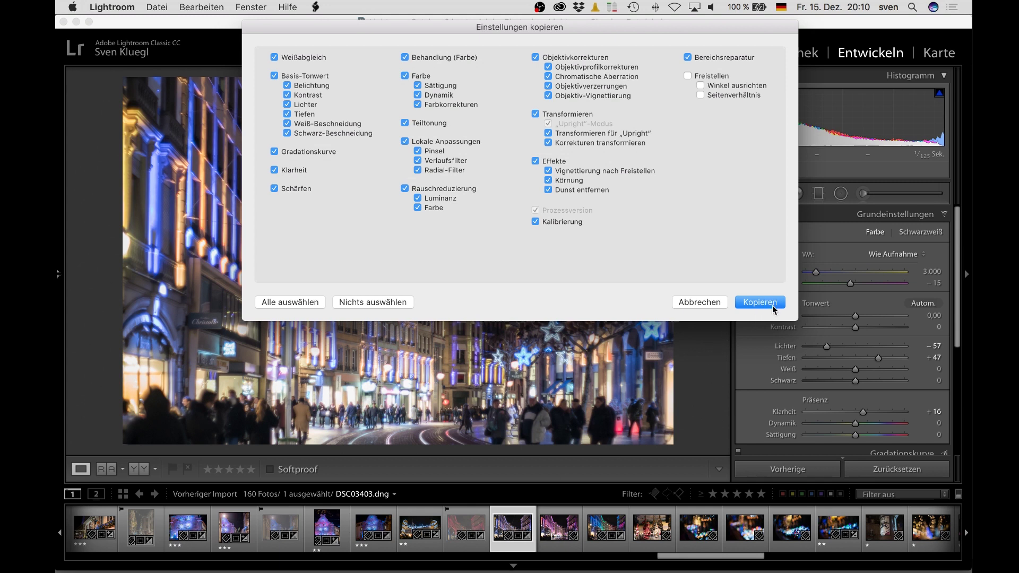
left_click(711, 77)
left_click(767, 304)
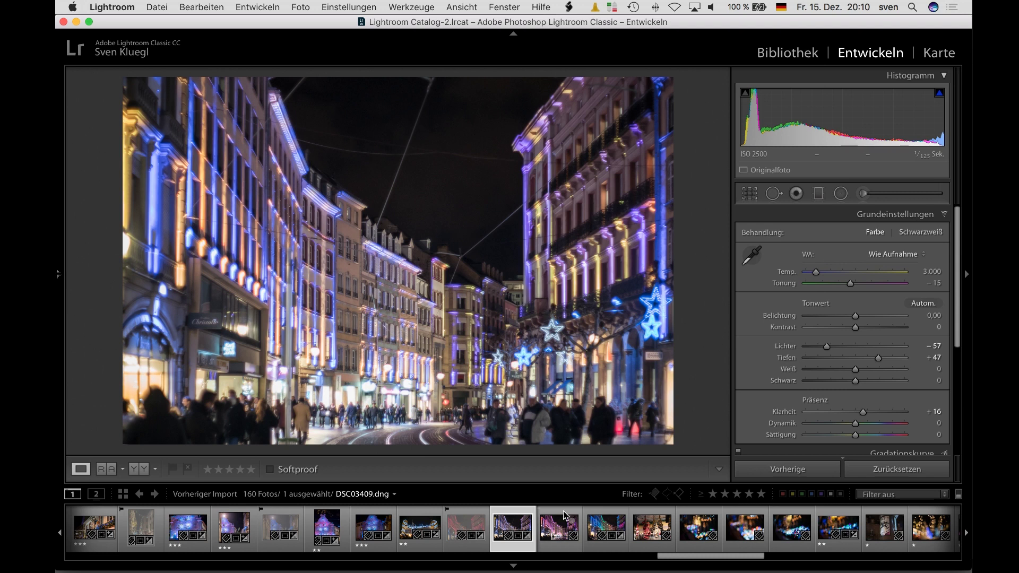
Paste the copied settings onto DSC03409 and check the result at 1:1
left_click(565, 516)
key("super+shift+v")
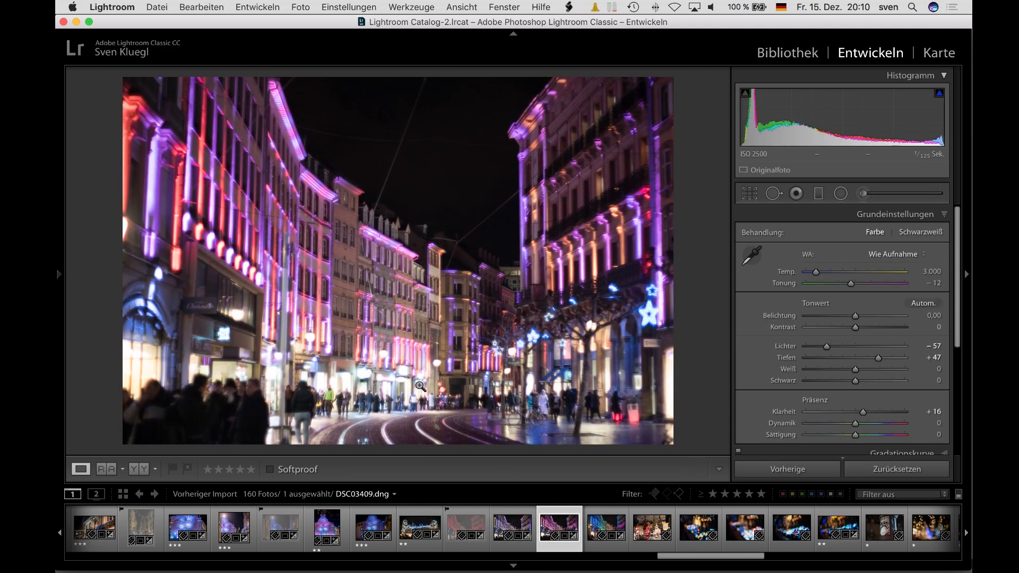
left_click(362, 314)
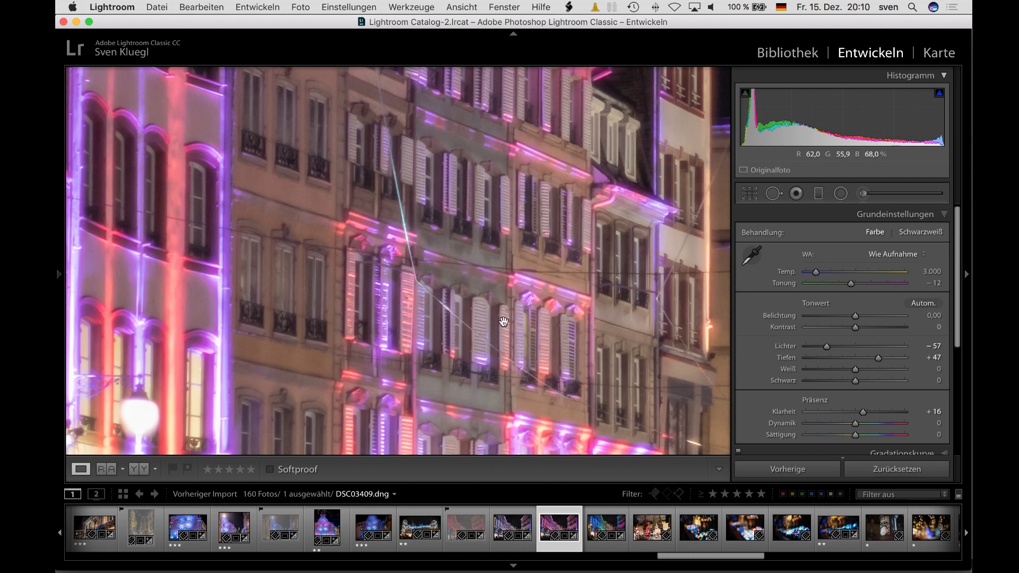
left_click(471, 313)
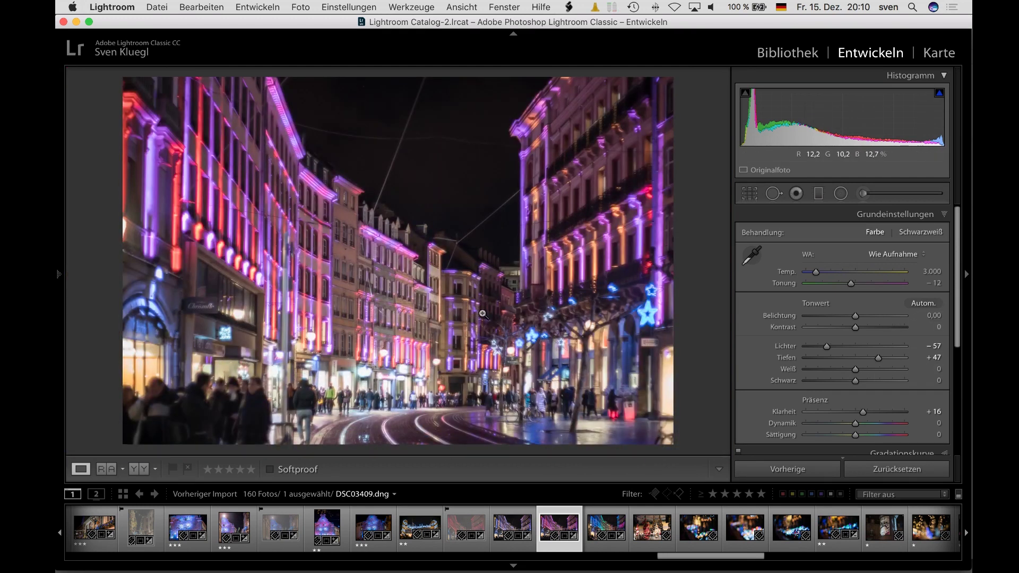
Leave cropping unchanged, give DSC03409 a two-star rating, and move to DSC03411
key("r")
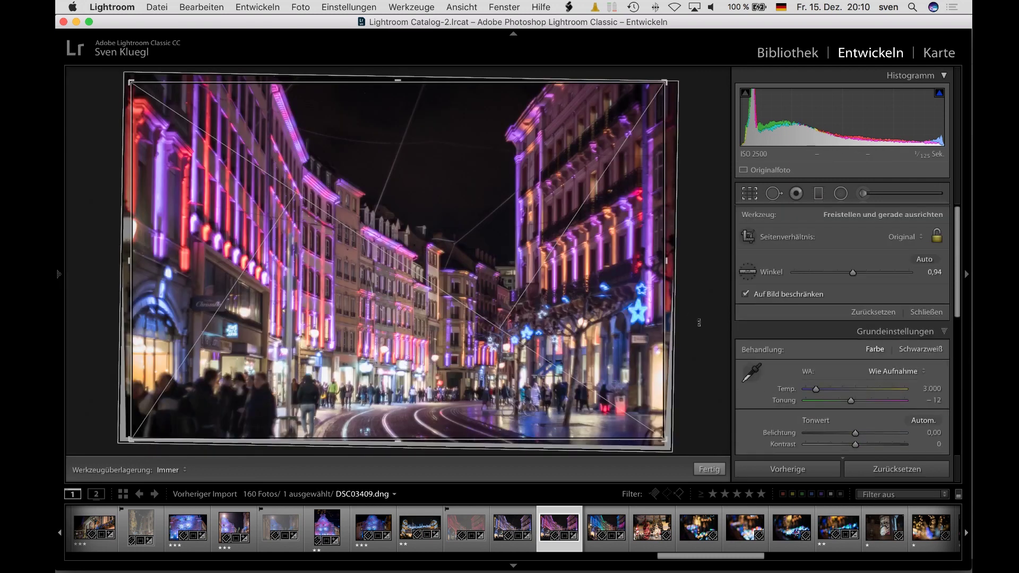
key("o")
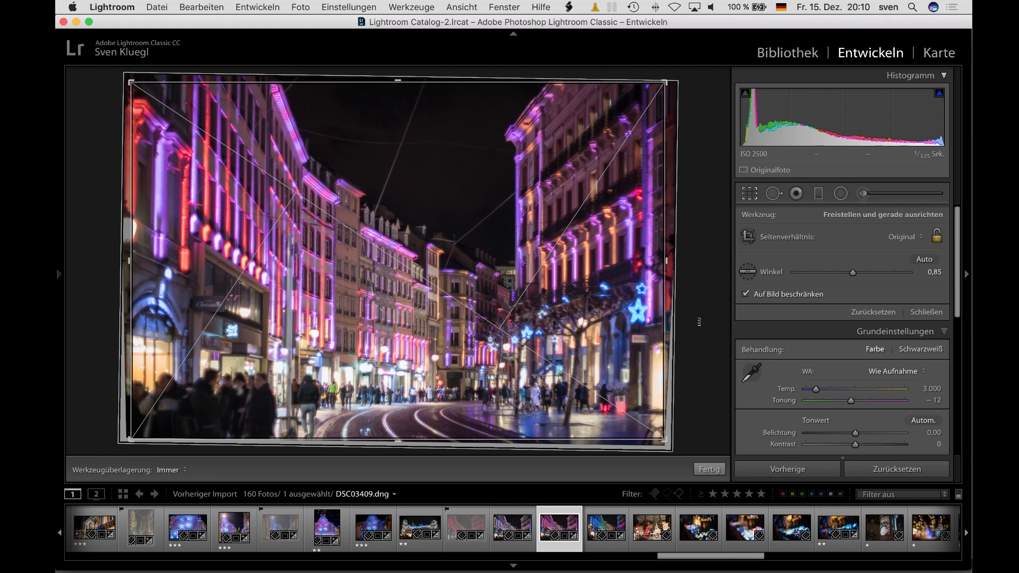
key("Return")
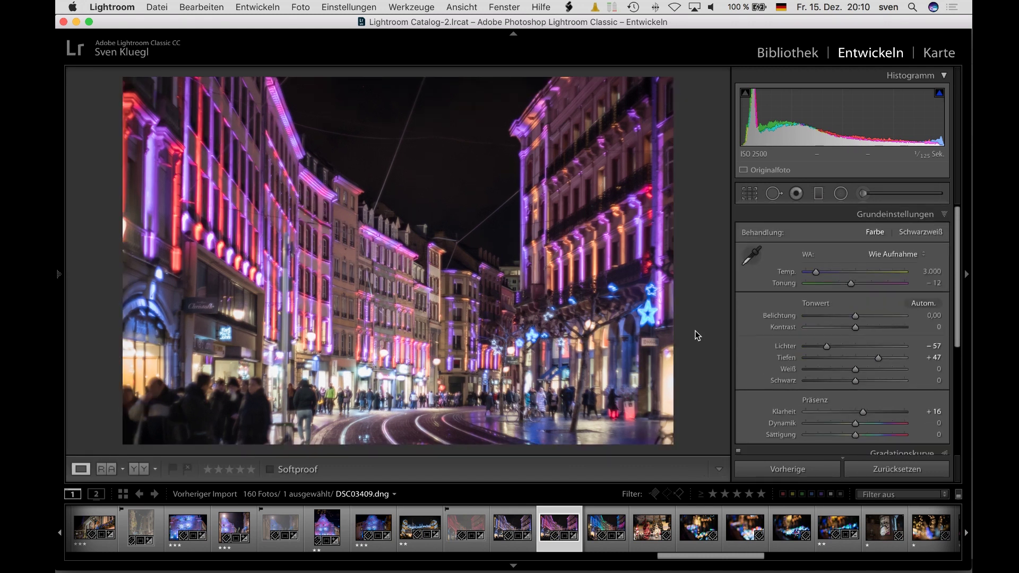
key("Left")
key("2")
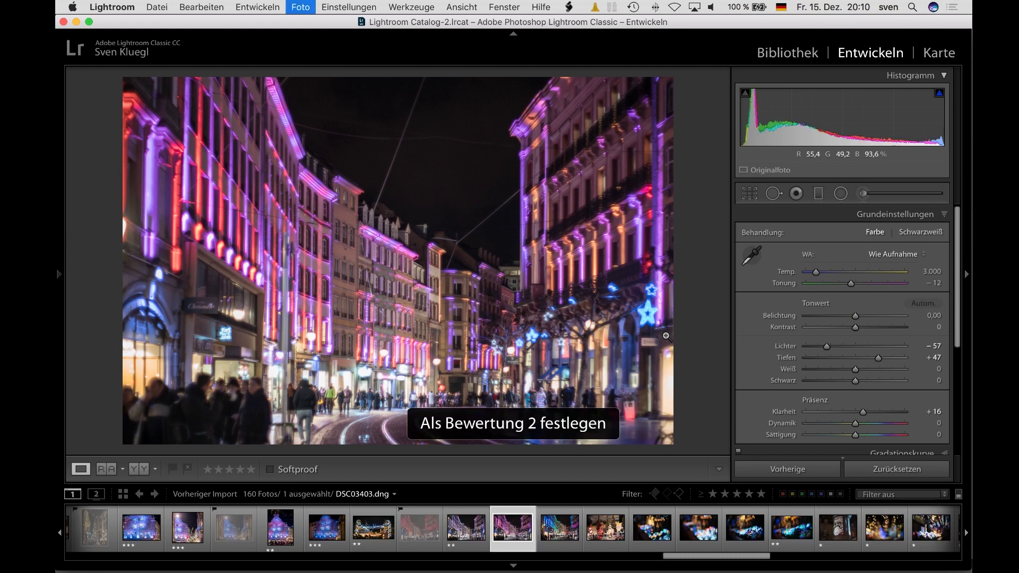
key("Right")
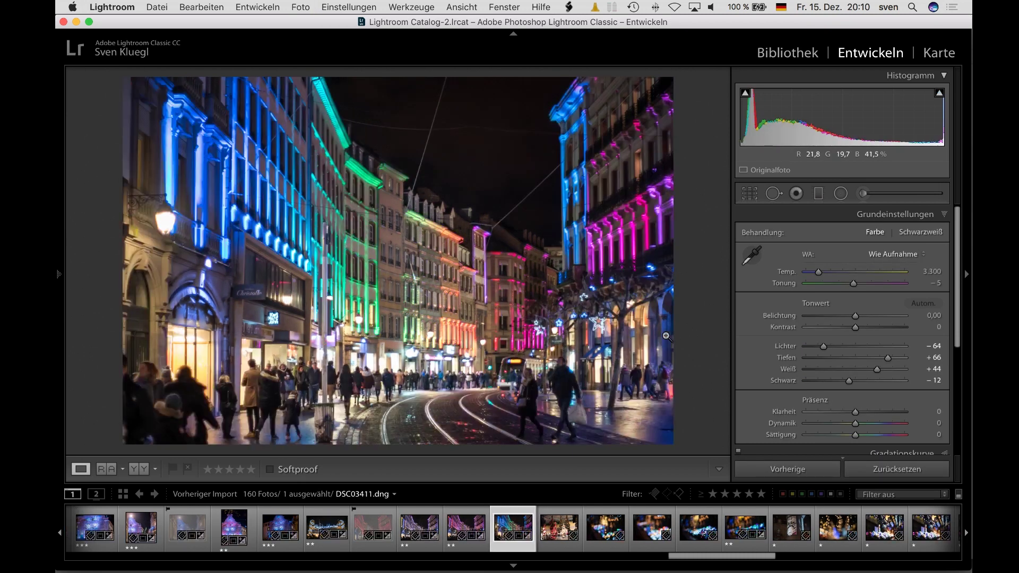
Paste the settings onto DSC03411, inspect it at 1:1, and reject it
key("super+alt+v")
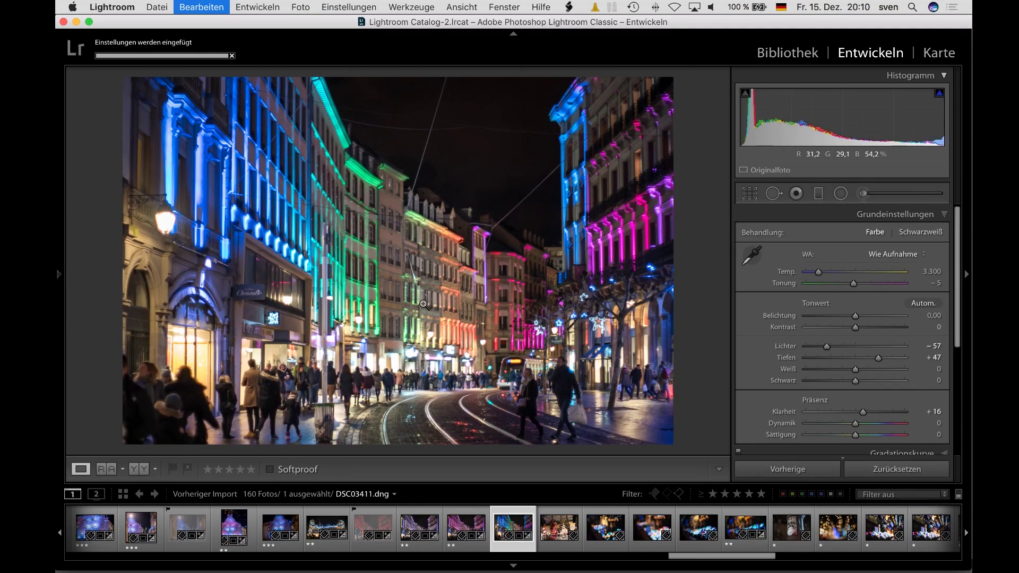
left_click(407, 289)
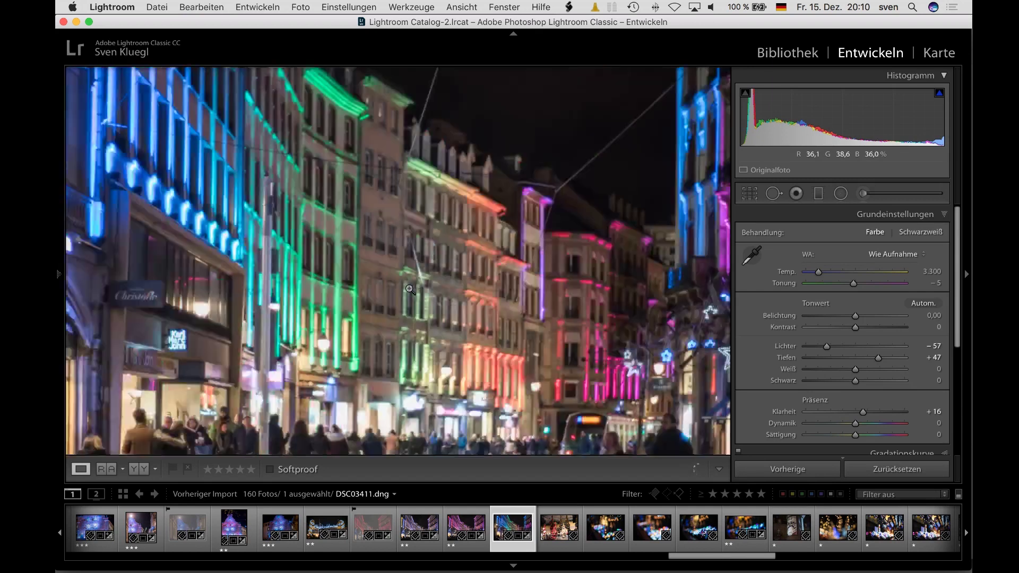
left_click(410, 289)
key("x")
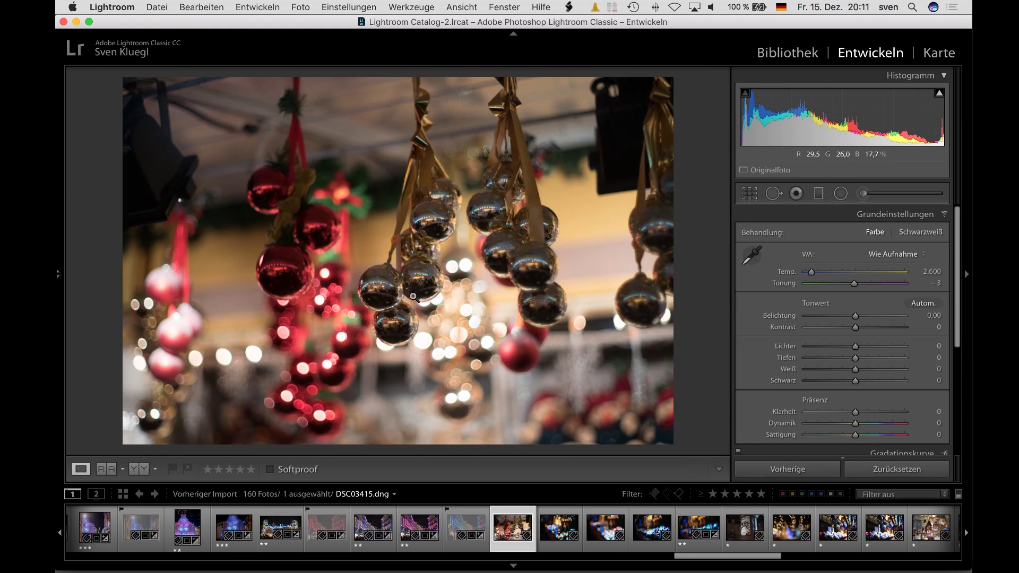
Crop the baubles photo to a 16 x 9 frame, shifting the image upward before committing
key("r")
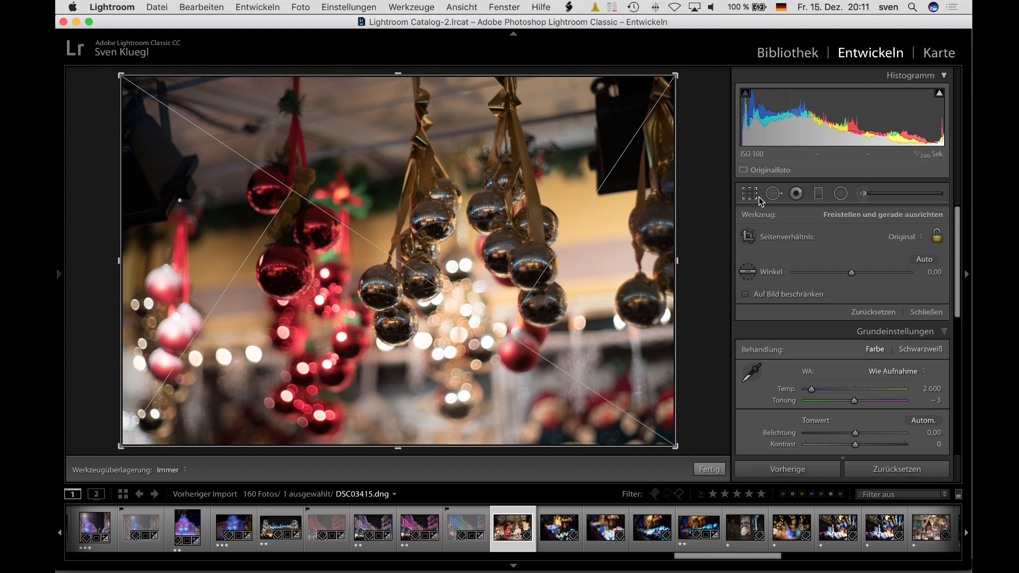
left_click(904, 237)
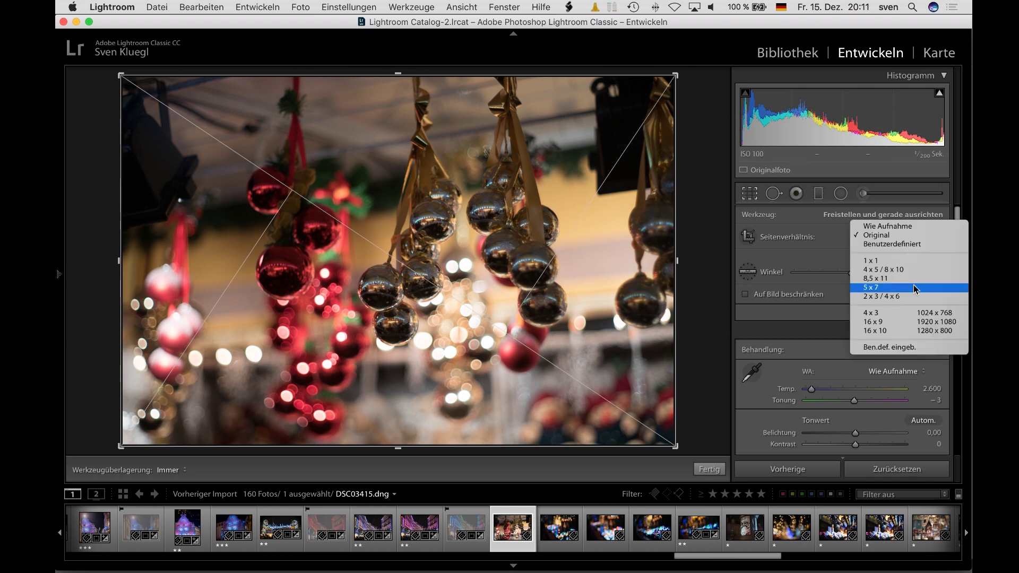
left_click(914, 321)
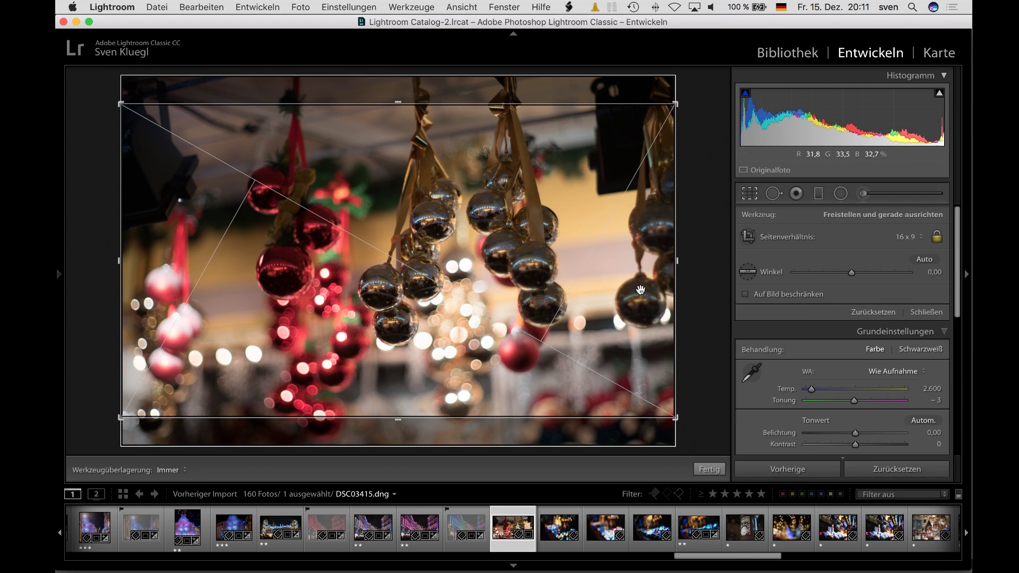
left_click_drag(531, 297, 529, 268)
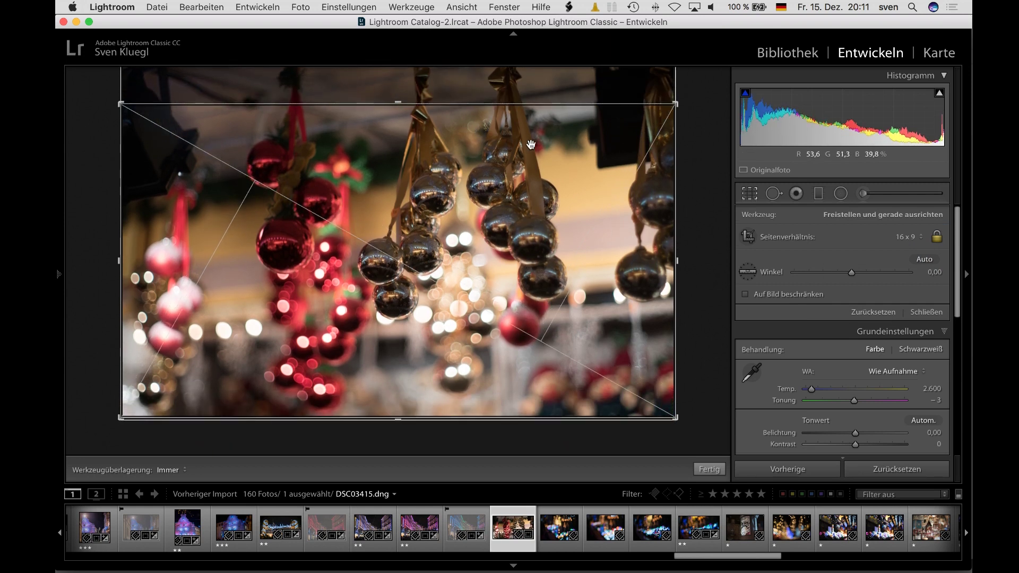
key("Return")
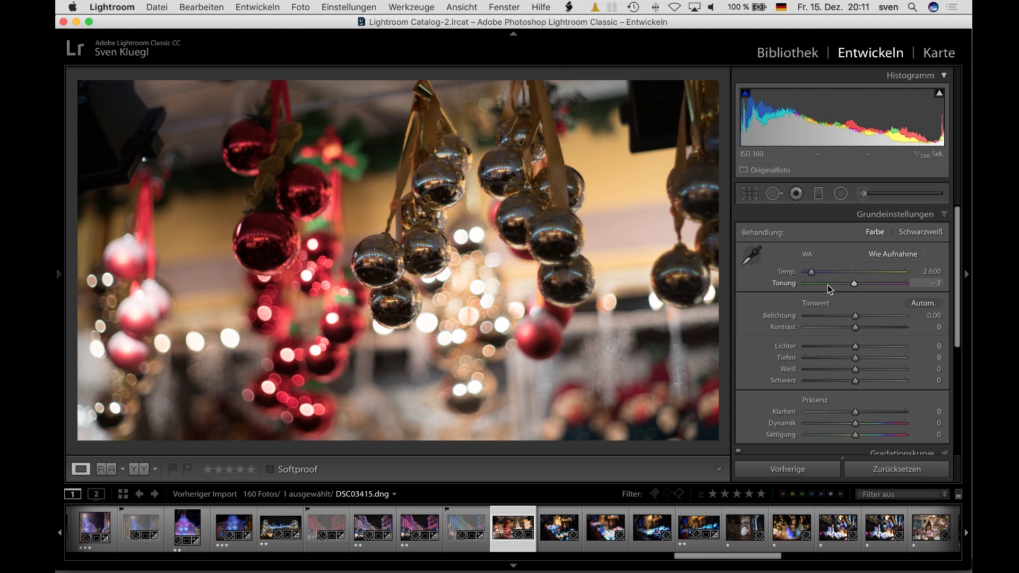
After a 1:1 check, warm the baubles photo to 2,836 and lower highlights to −85
left_click(440, 254)
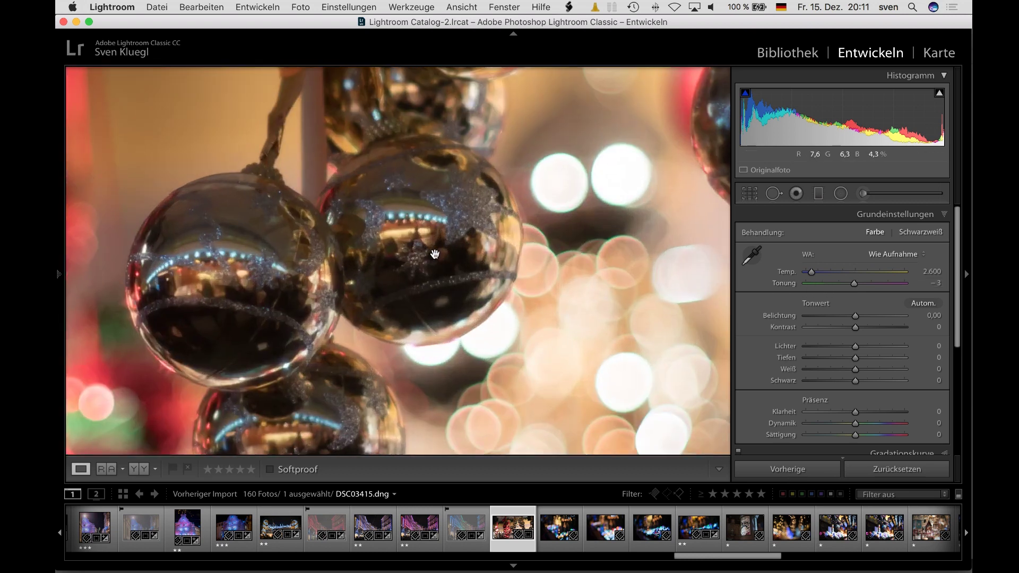
left_click(441, 254)
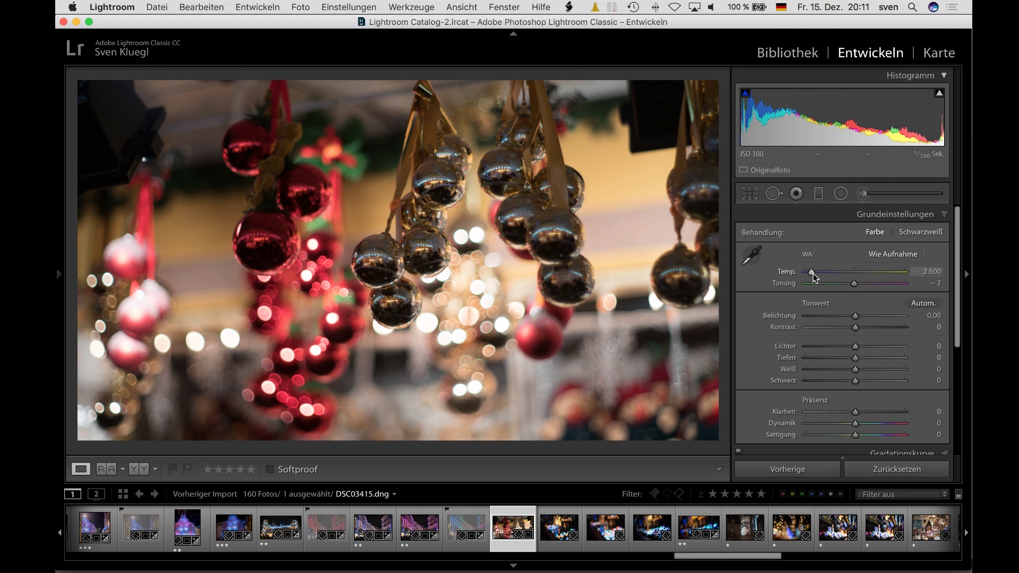
left_click_drag(812, 272, 814, 272)
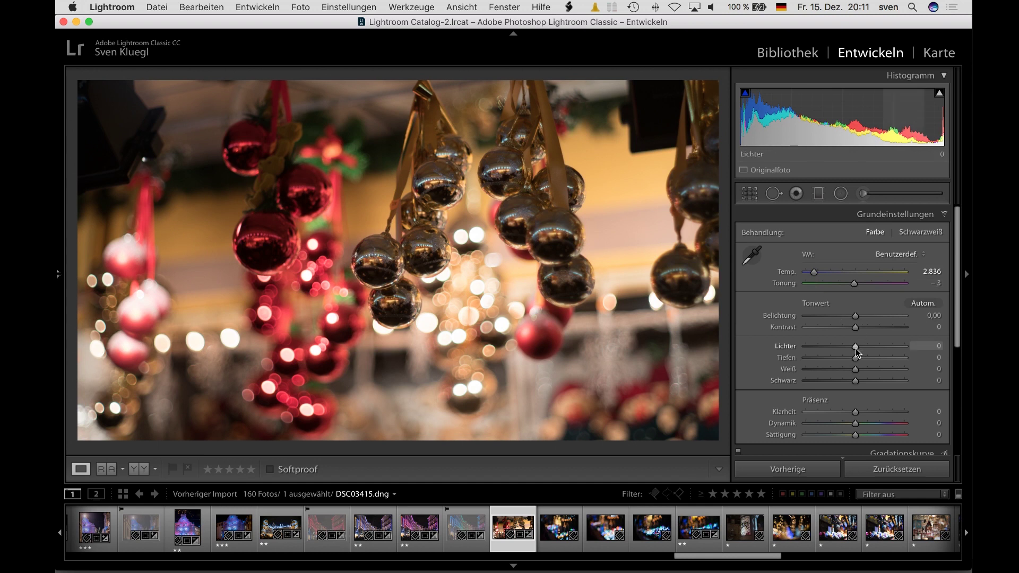
mouse_move(855, 346)
left_mouse_down()
mouse_move(813, 346)
mouse_move(901, 358)
mouse_move(890, 373)
mouse_move(842, 381)
mouse_move(856, 381)
mouse_move(862, 423)
left_mouse_up()
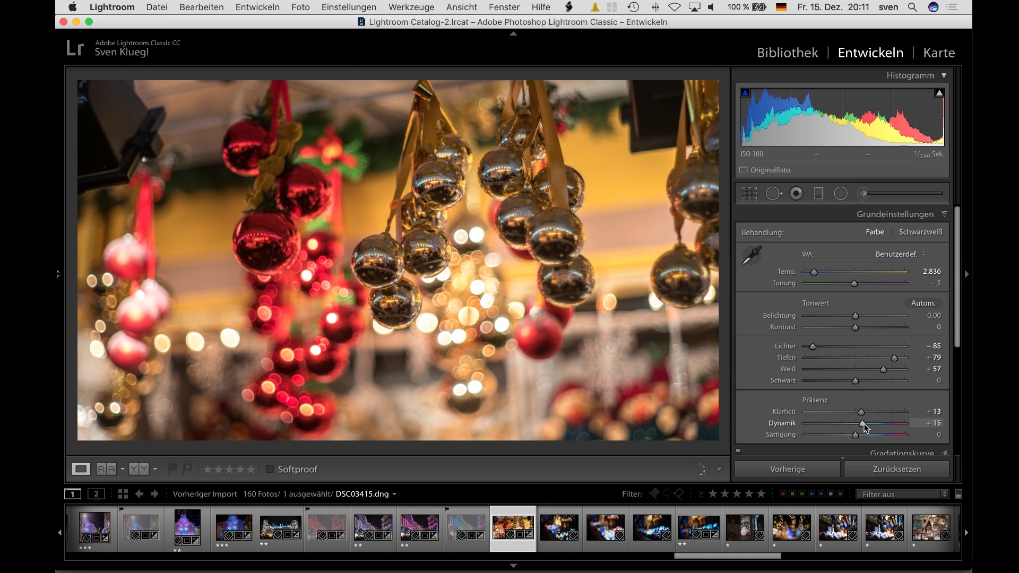
left_click(840, 193)
Place an elliptical radial filter over the central baubles at −0.74 exposure and apply it
mouse_move(409, 272)
left_mouse_down()
mouse_move(654, 353)
mouse_move(703, 386)
left_mouse_up()
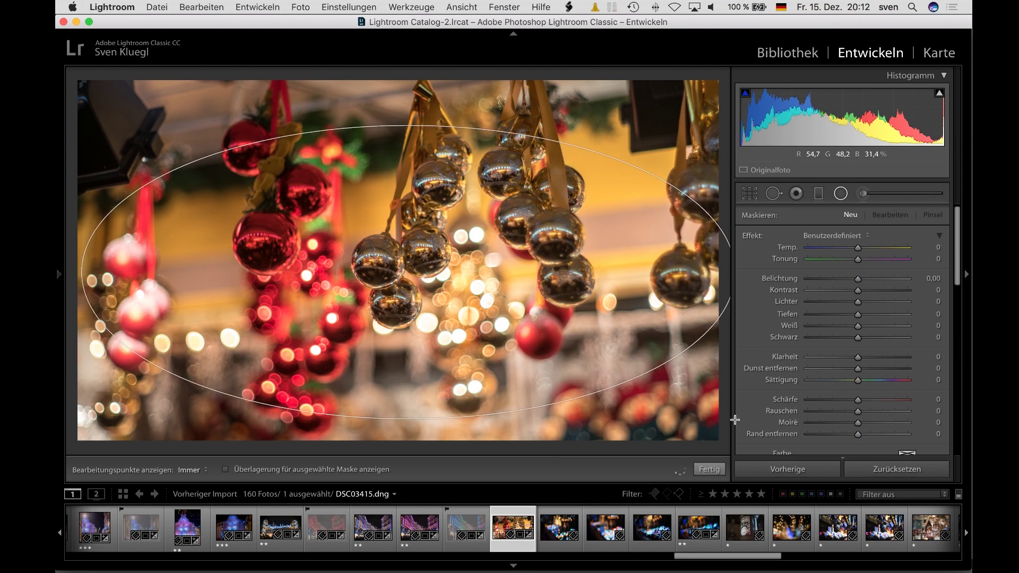
left_click_drag(725, 407, 731, 424)
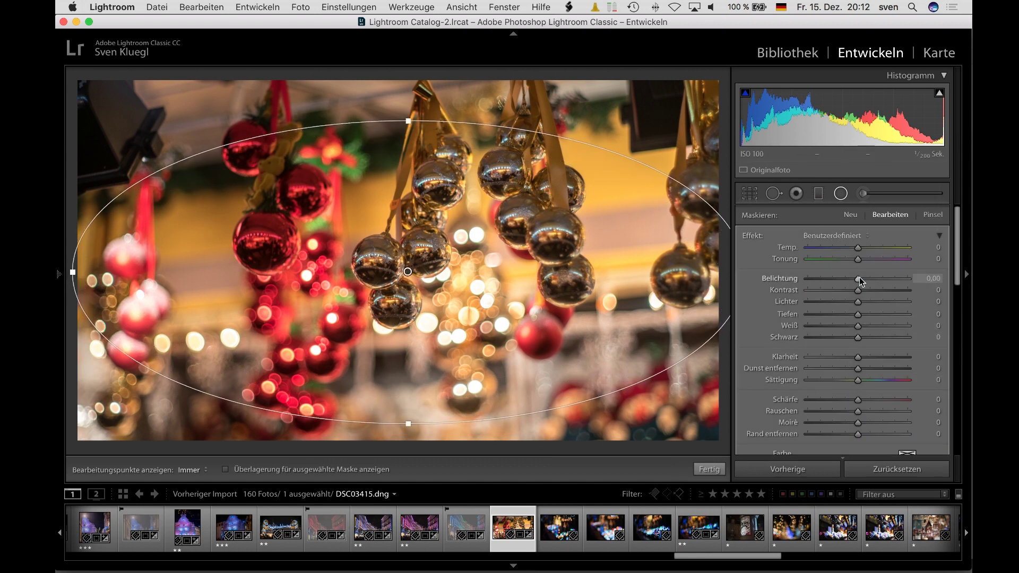
left_click(844, 278)
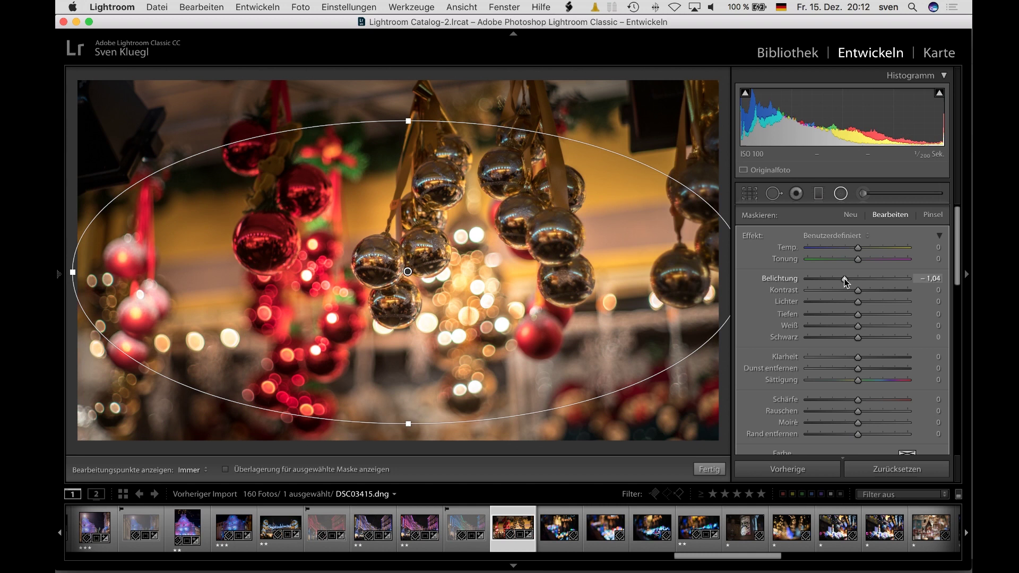
left_click_drag(843, 278, 849, 279)
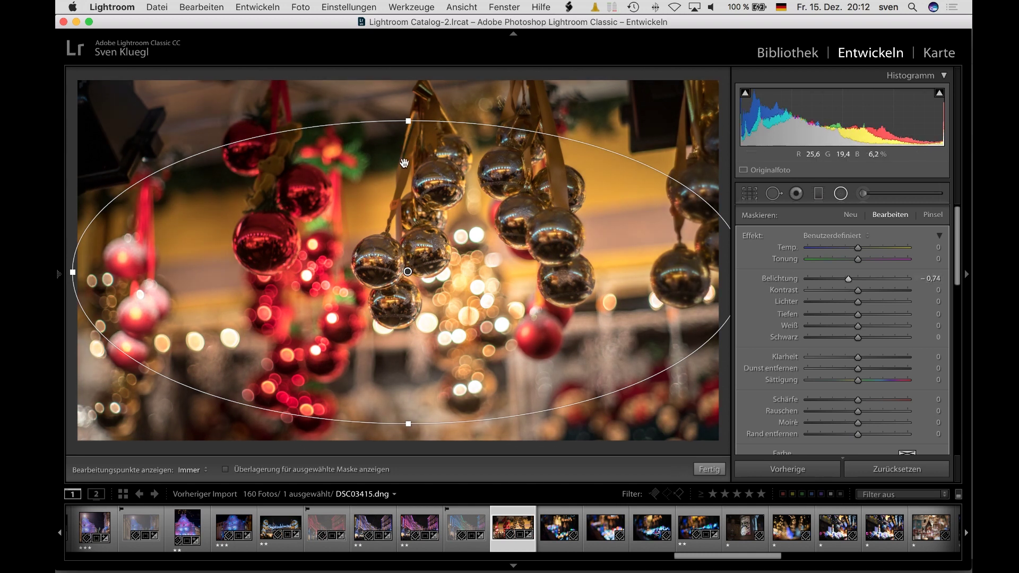
left_click_drag(407, 272, 400, 275)
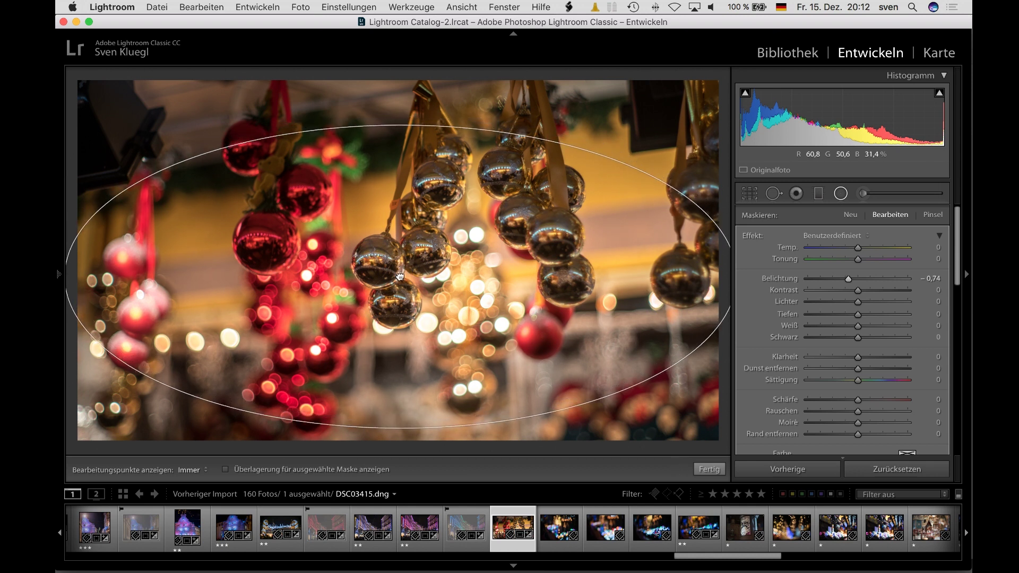
left_click_drag(400, 275, 401, 274)
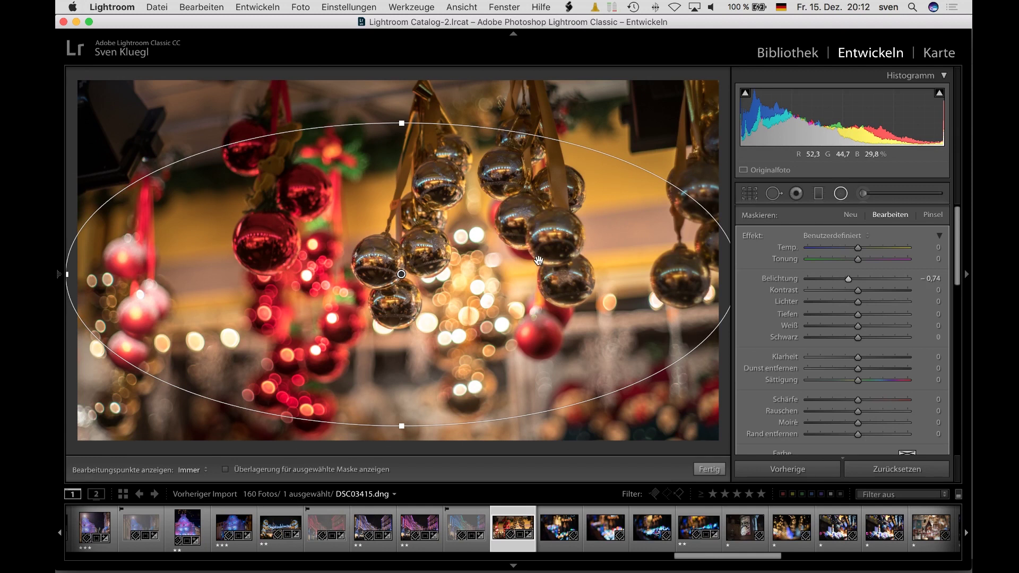
left_click(839, 194)
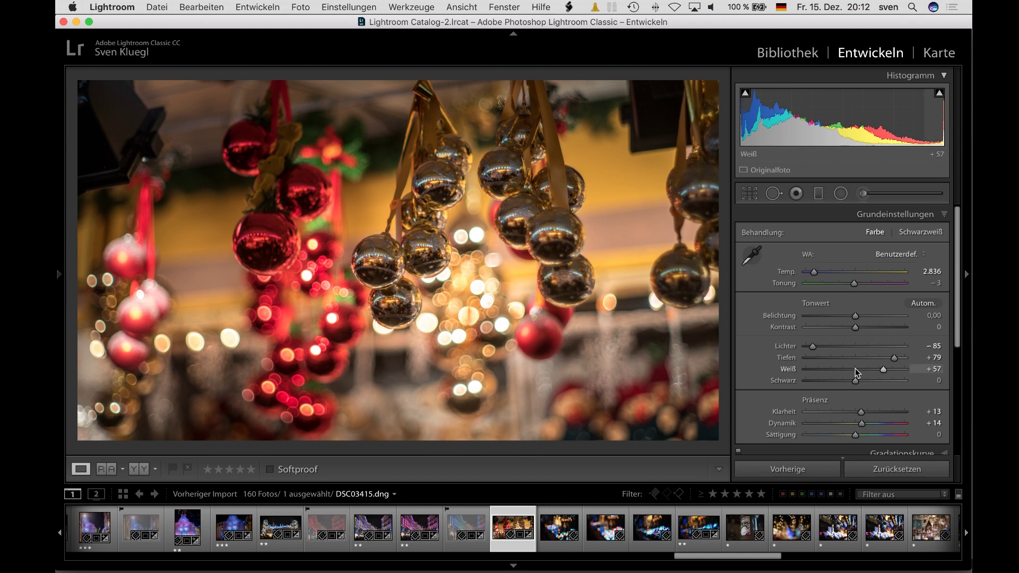
In the Details panel, set the bauble shot's sharpening amount to 87 and masking to 56
scroll(901, 368, "down", 3)
scroll(901, 368, "down", 2)
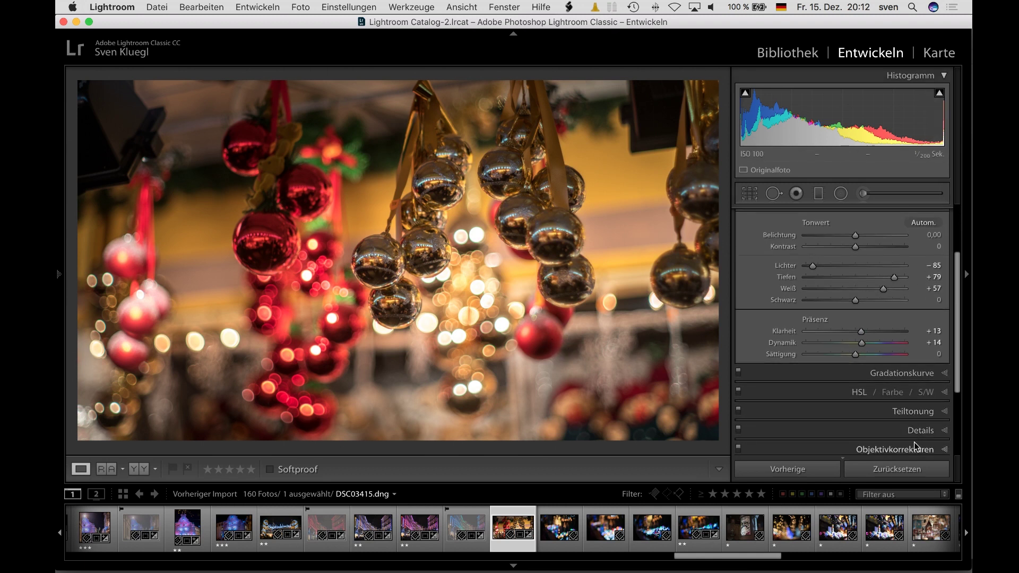
left_click(917, 430)
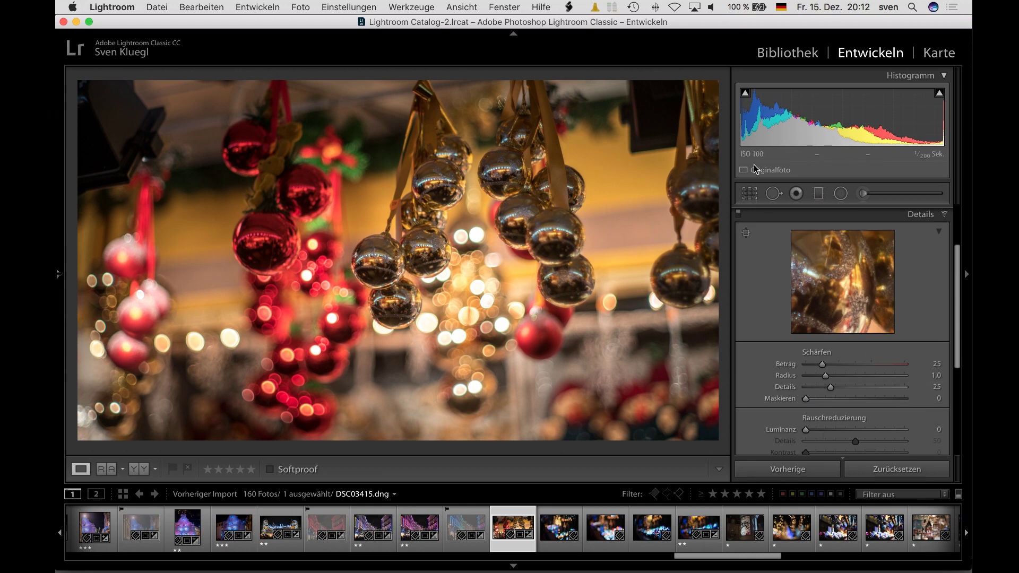
left_click_drag(821, 364, 854, 364)
left_click_drag(805, 399, 861, 400, "alt")
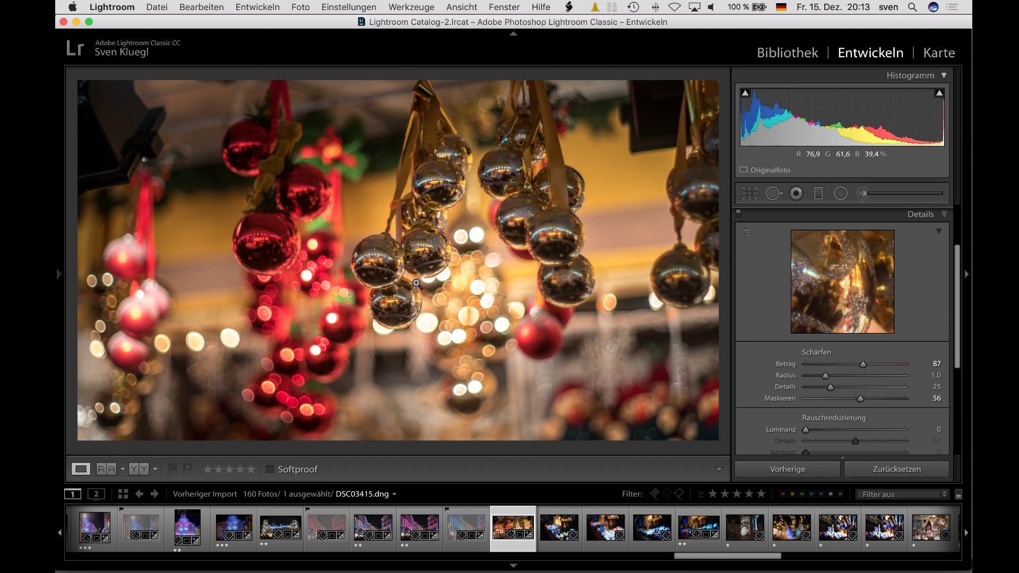
key("shift+y")
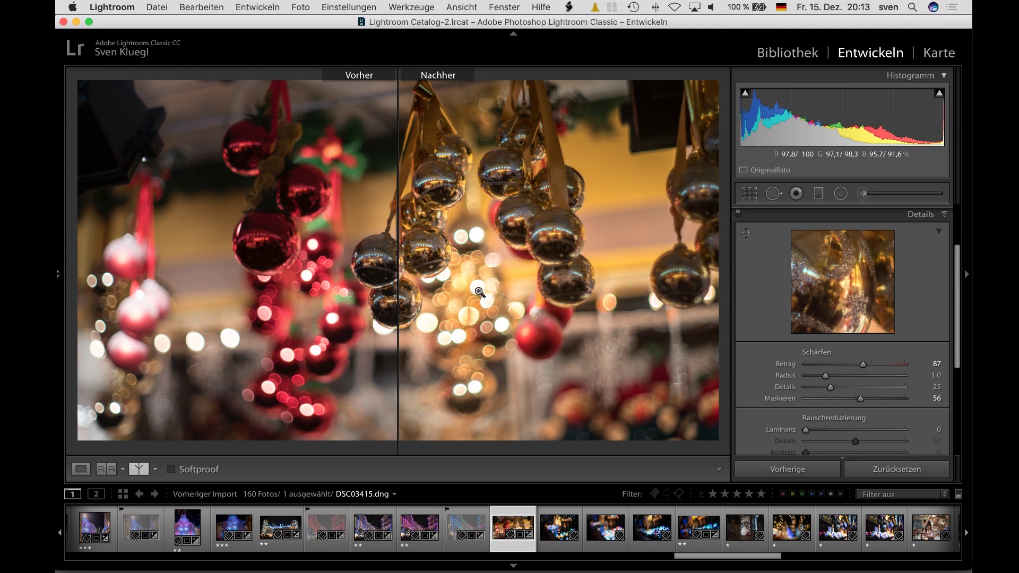
key("y")
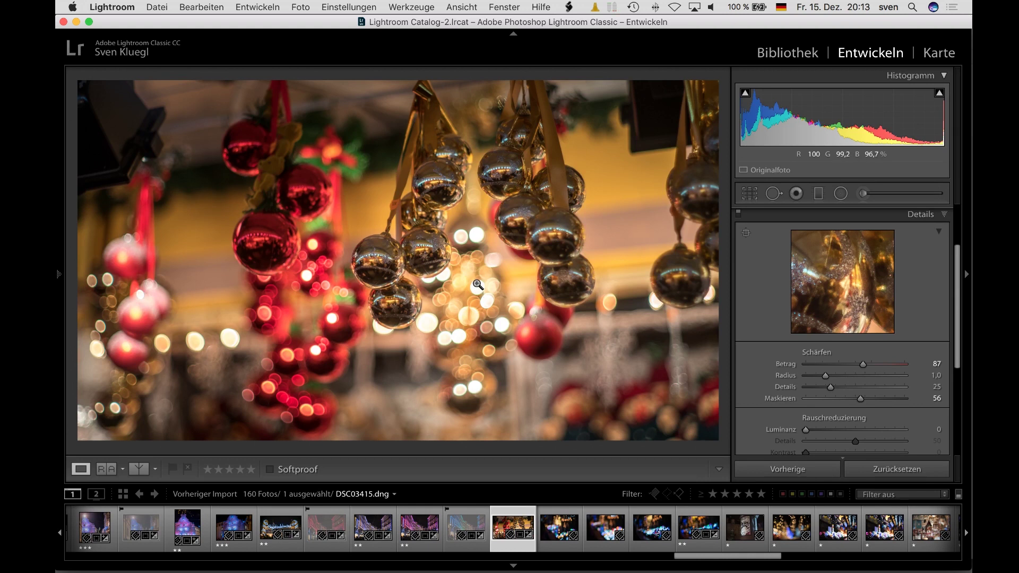
key("y")
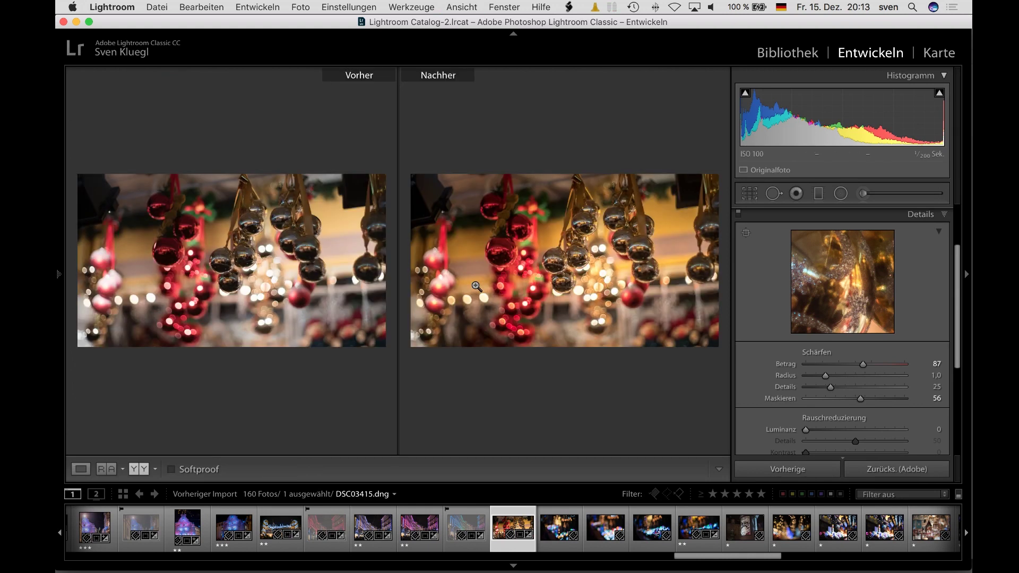
key("shift+y")
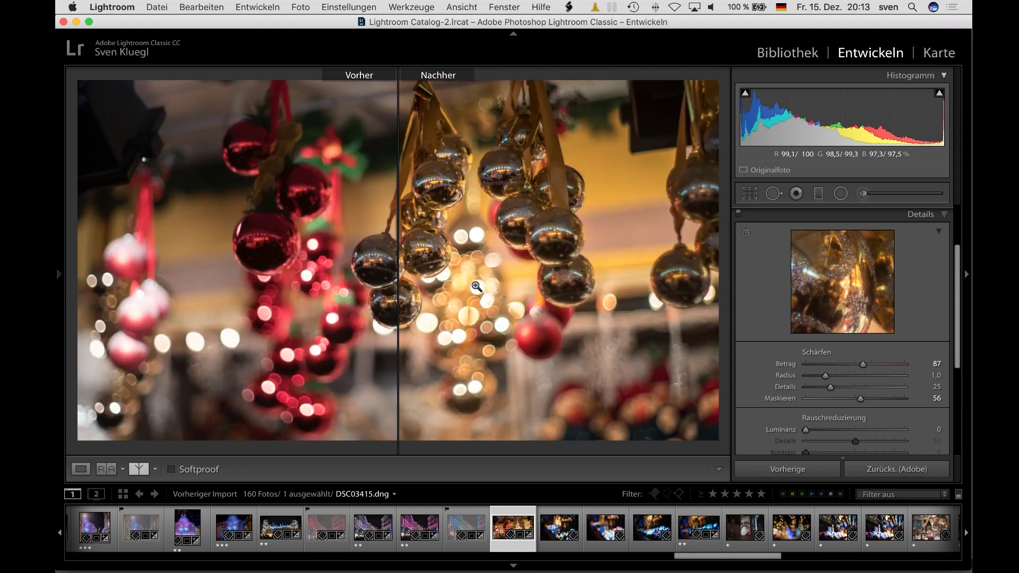
key("shift+y")
key("shift+y")
key("y")
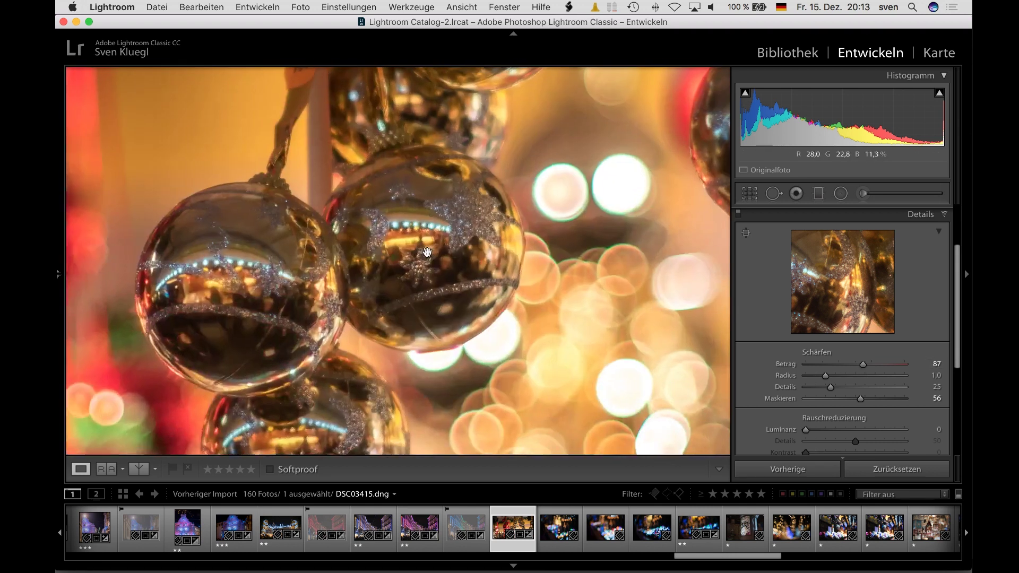
Set purple defringe strength to 4 and a −34 post-crop vignette, checking at 1:1 zoom
left_click(436, 256)
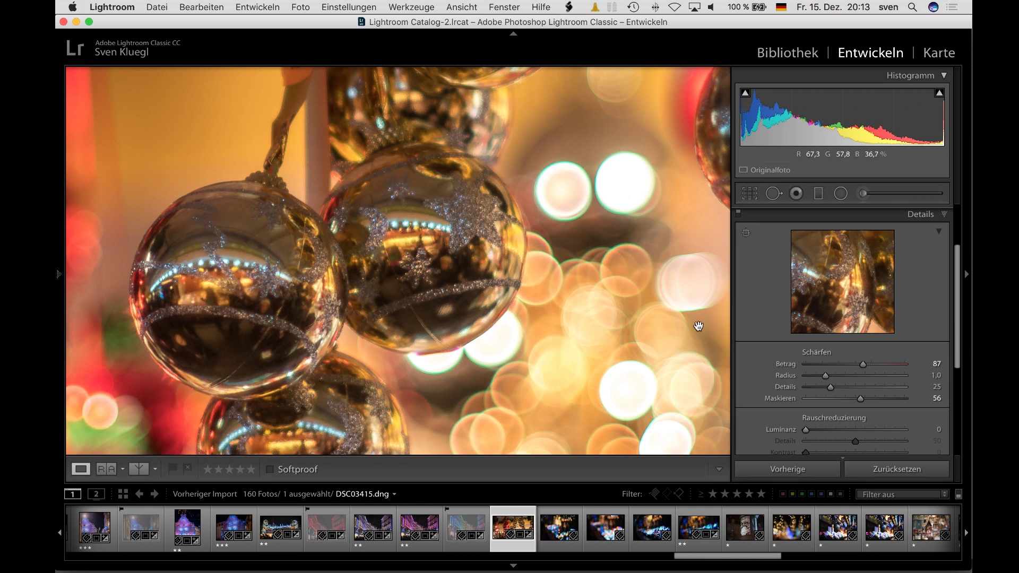
scroll(223, 167, "up", 3)
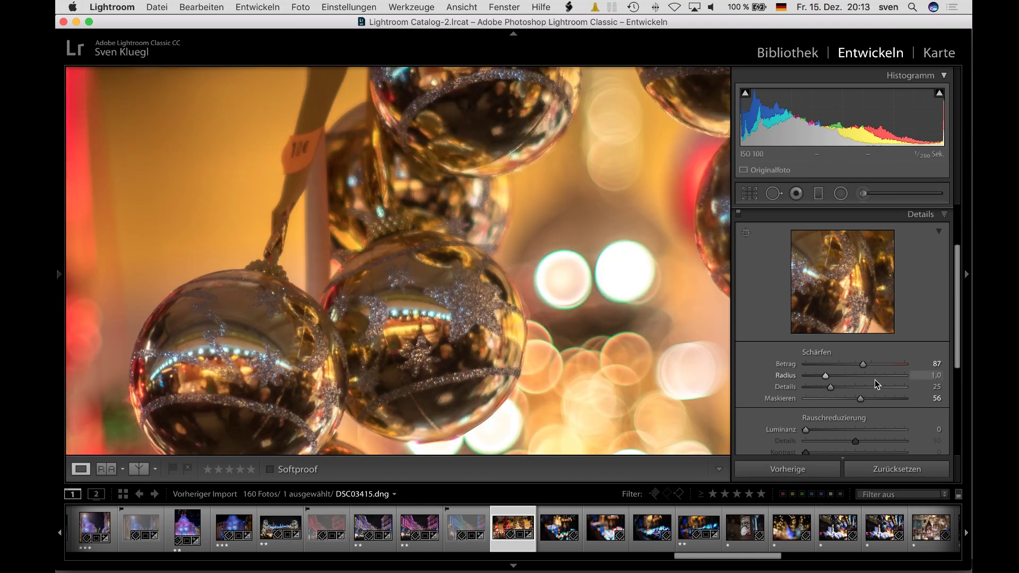
scroll(875, 380, "down", 5)
left_click(885, 393)
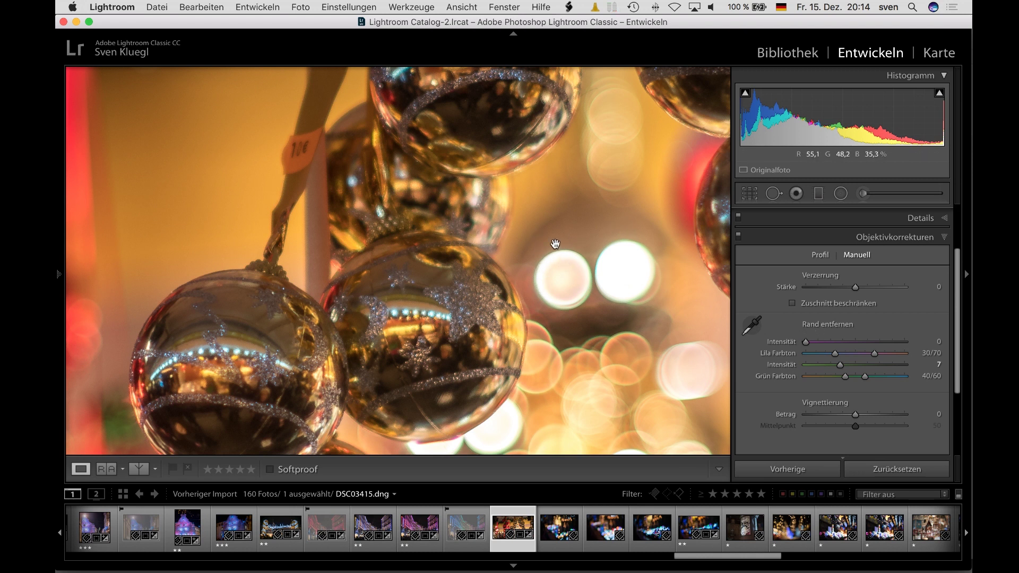
left_click_drag(842, 366, 787, 370)
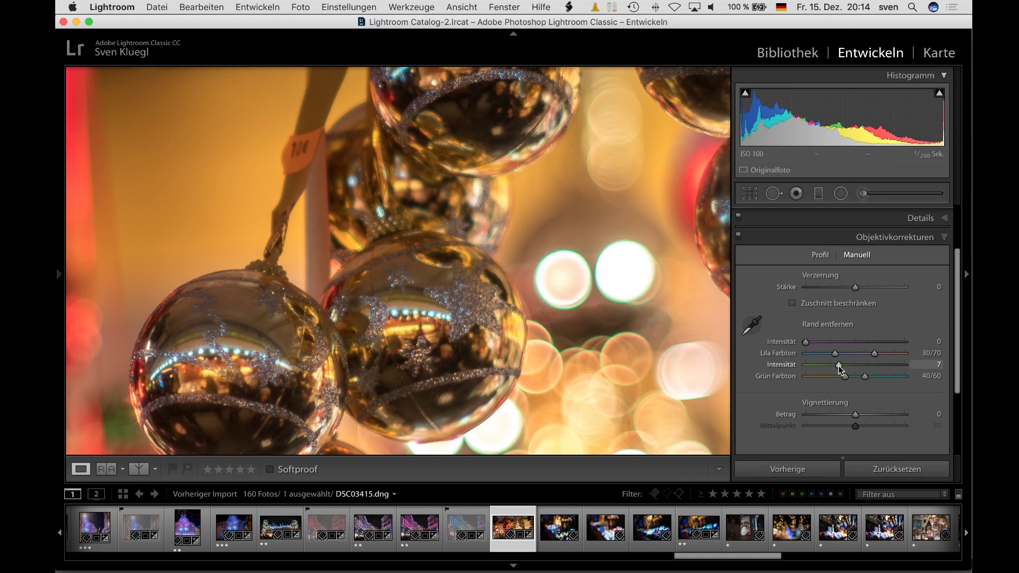
left_click(572, 288)
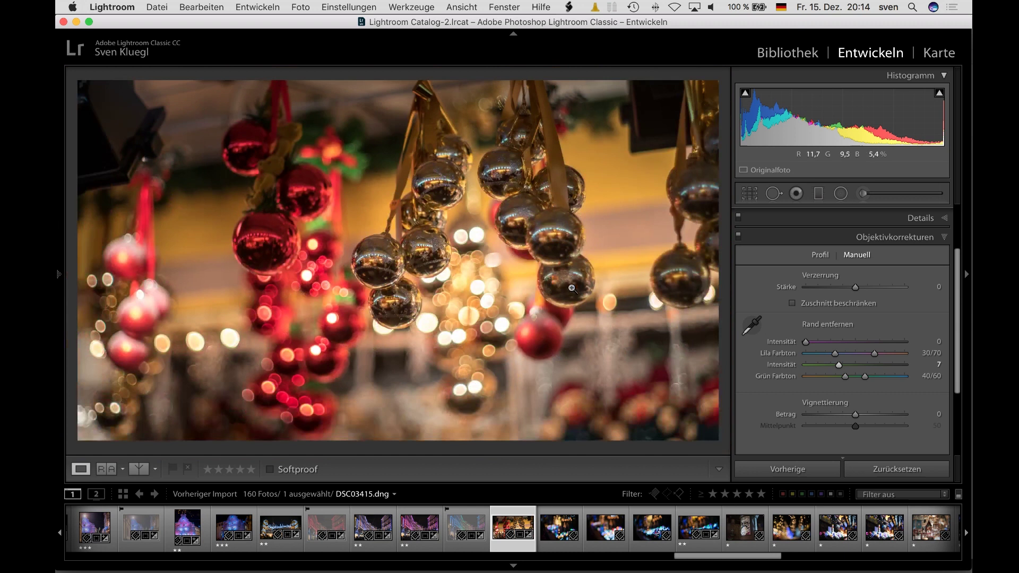
left_click(821, 342)
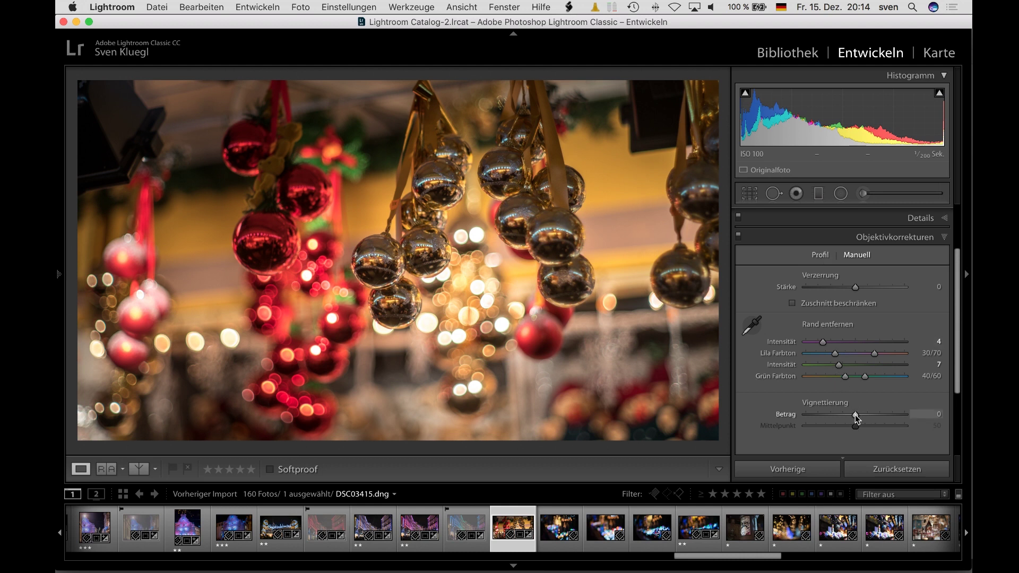
left_click_drag(855, 415, 836, 415)
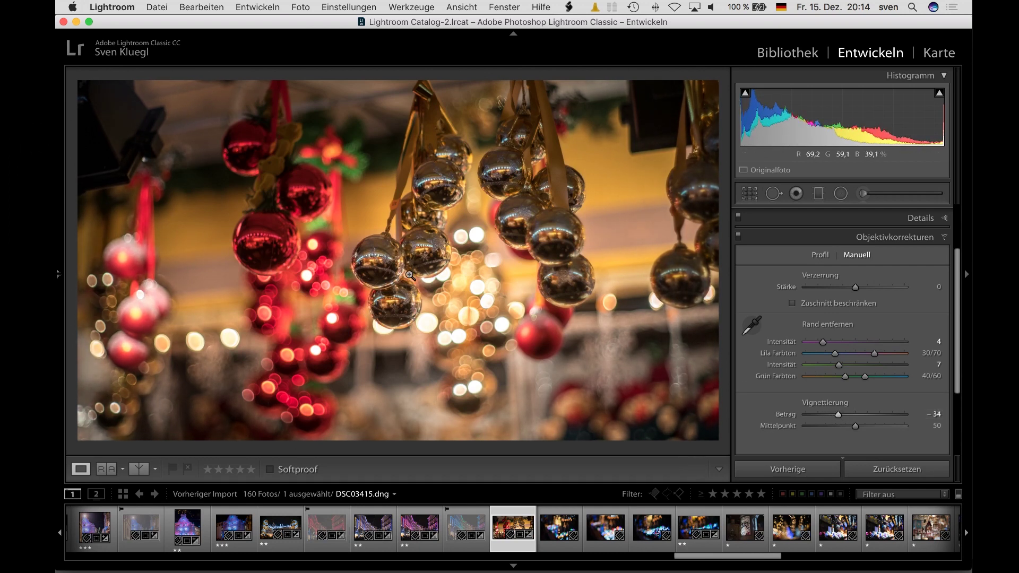
Draw a taller radial filter over the central baubles with exposure +0.53 and highlights −27
left_click(840, 193)
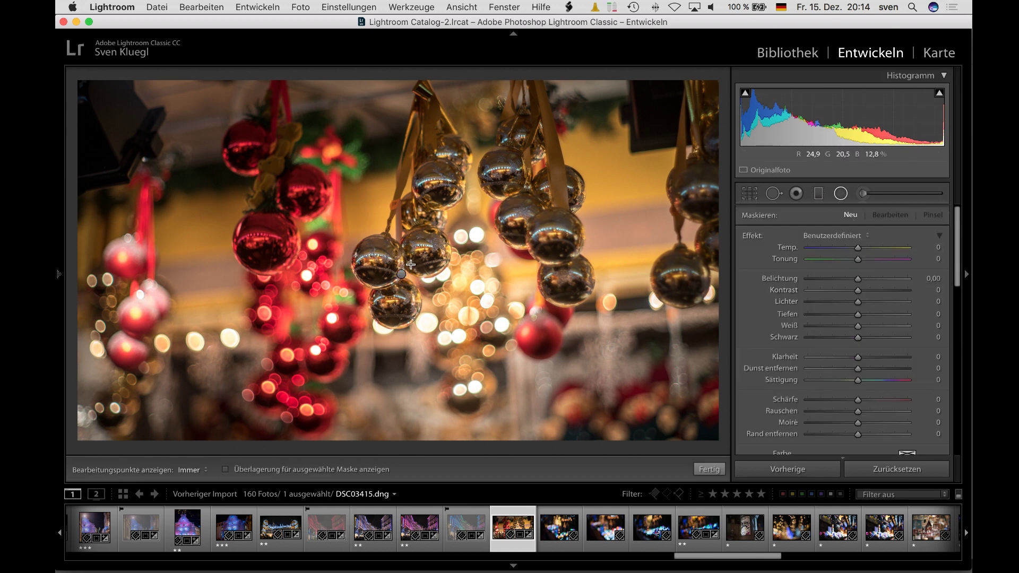
left_click_drag(399, 258, 636, 351)
scroll(827, 371, "down", 2)
scroll(827, 393, "down", 2)
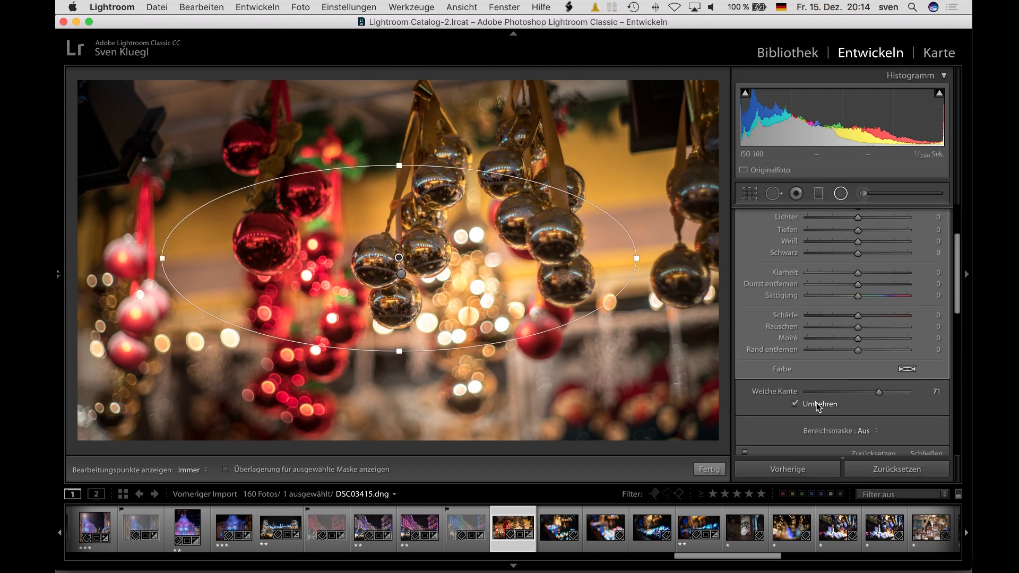
scroll(865, 298, "up", 3)
scroll(865, 287, "up", 3)
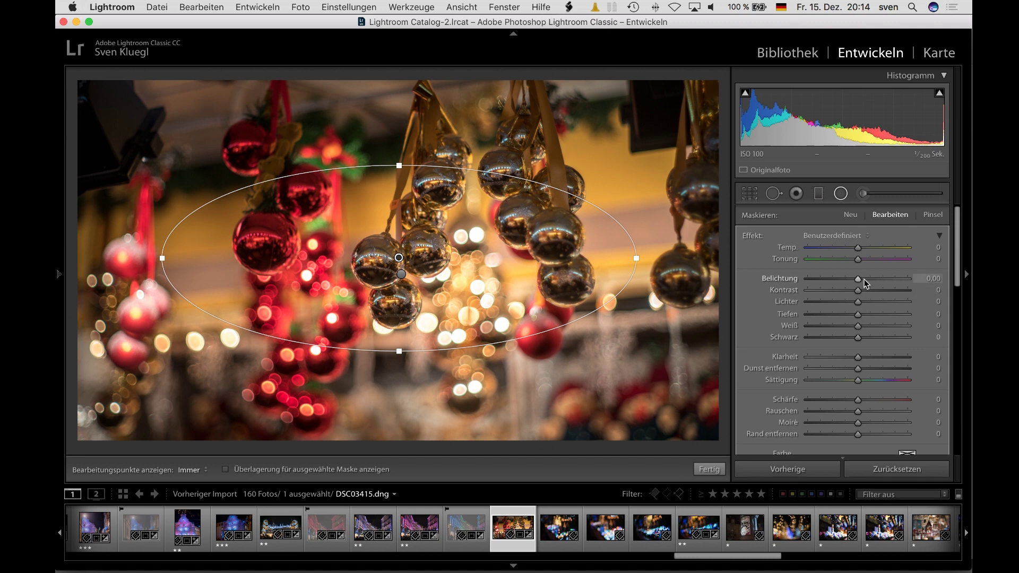
left_click_drag(868, 280, 845, 301)
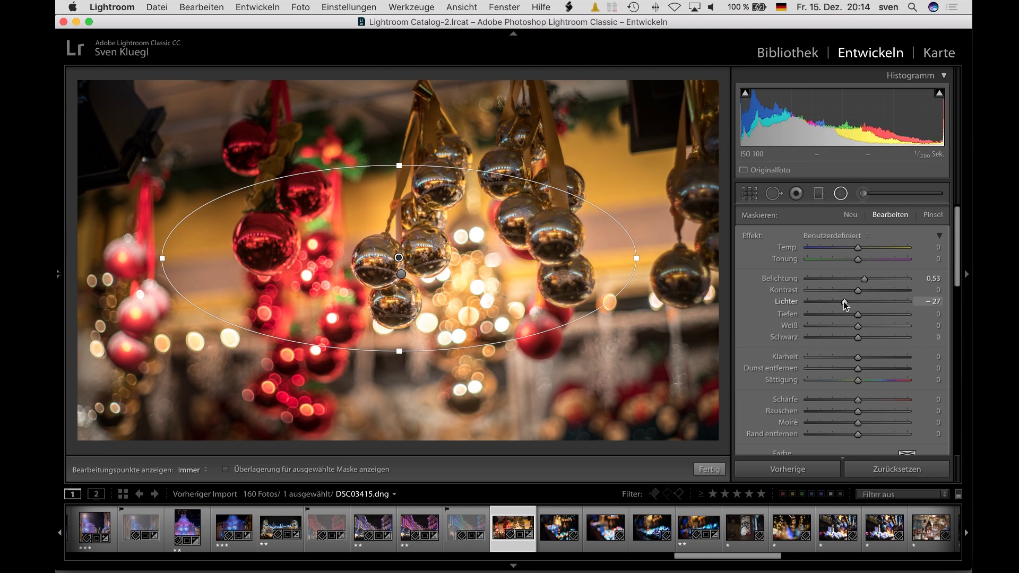
left_click_drag(400, 353, 399, 370)
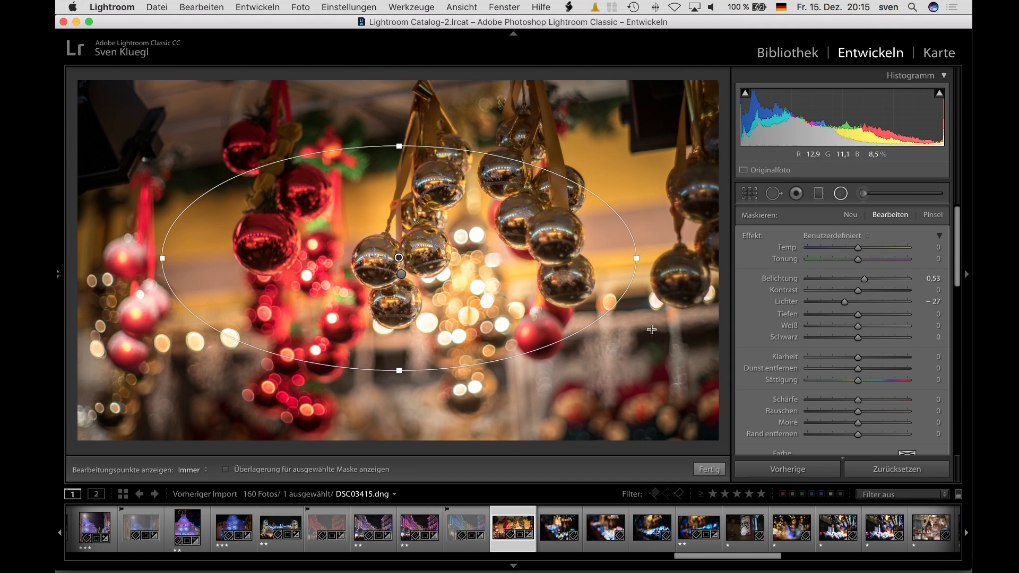
Rate the bauble photo two stars and reject bokeh shots DSC03416, DSC03417 and DSC03419
key("2")
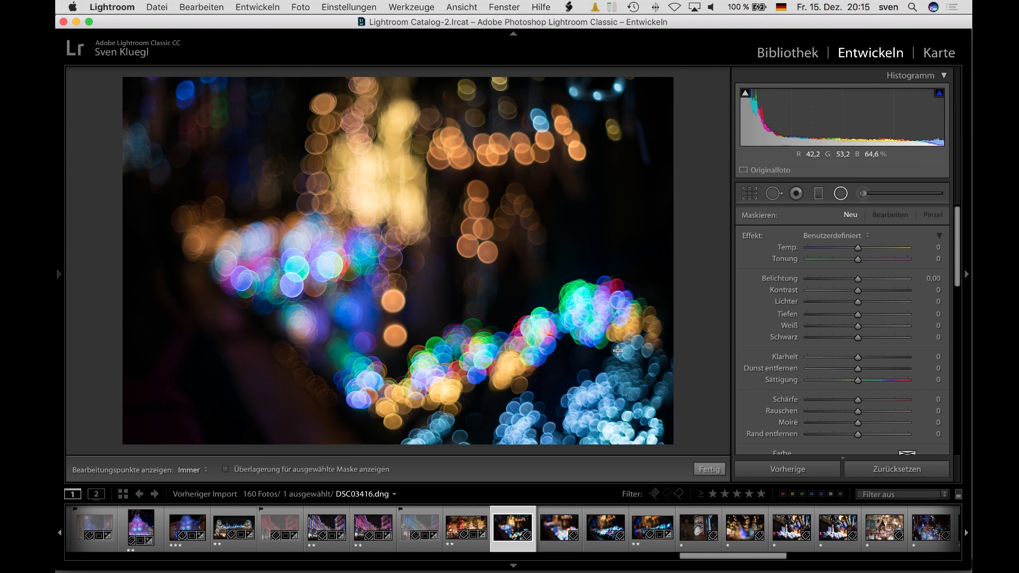
key("x")
key("x")
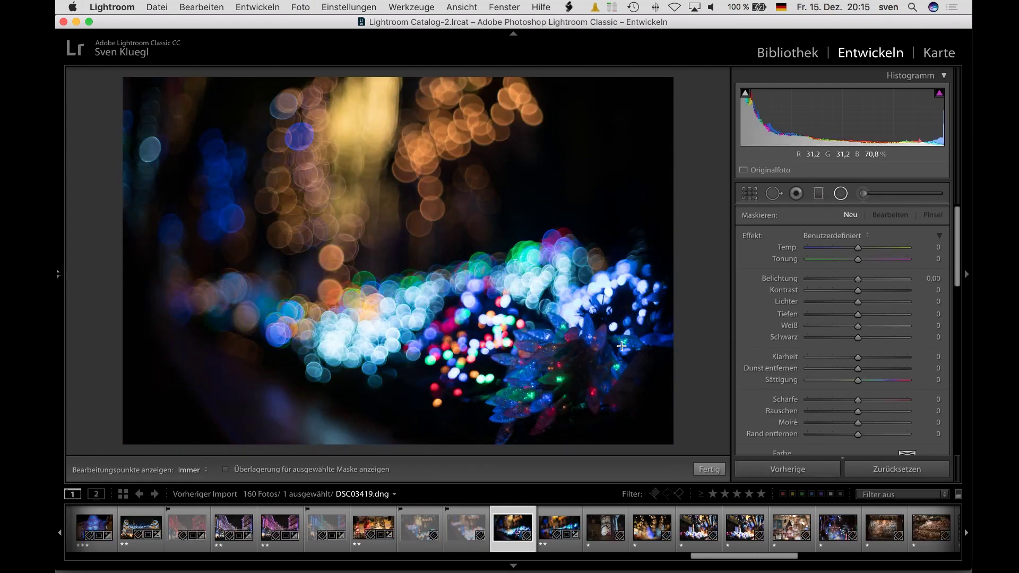
key("Left")
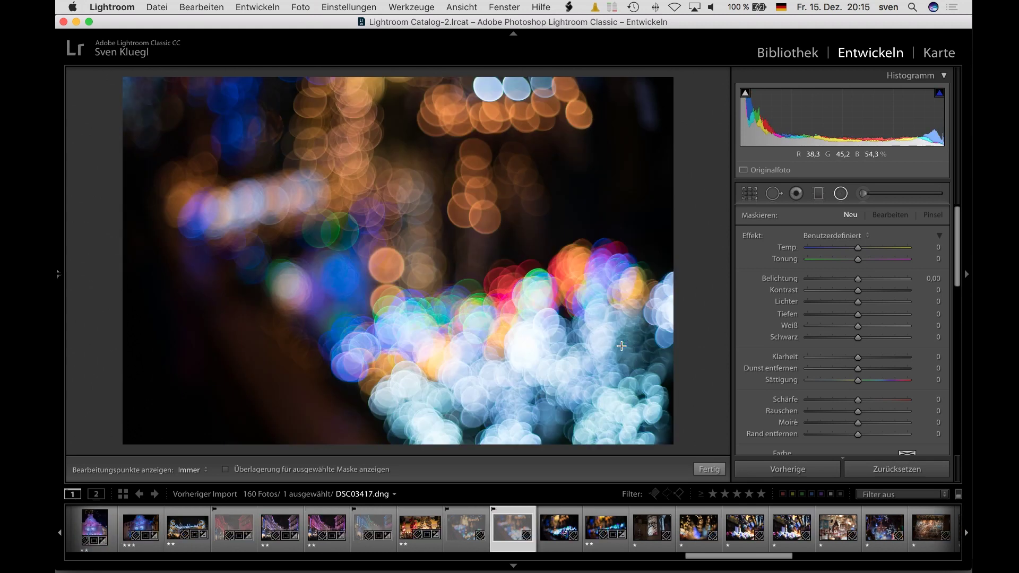
key("x")
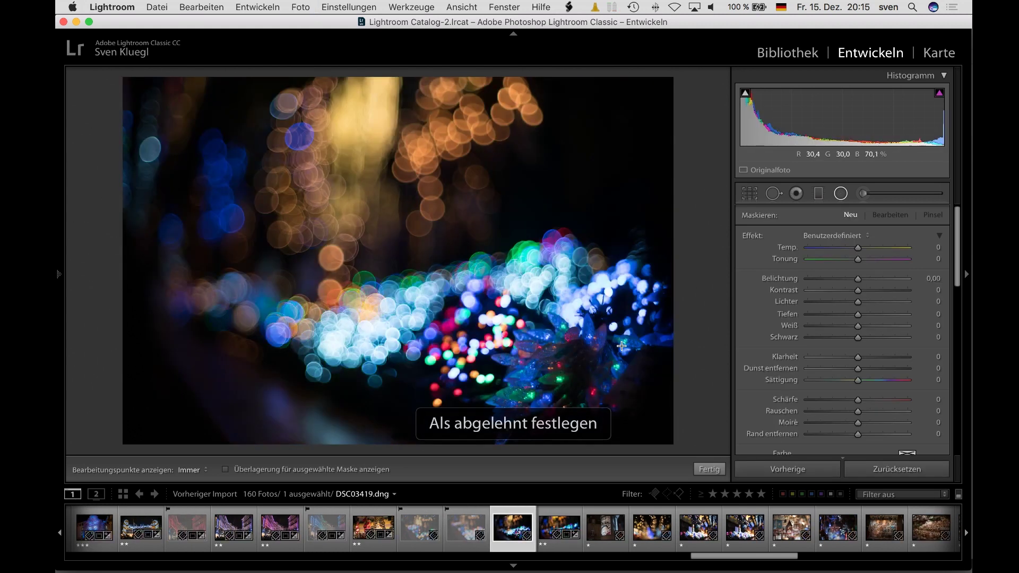
key("x")
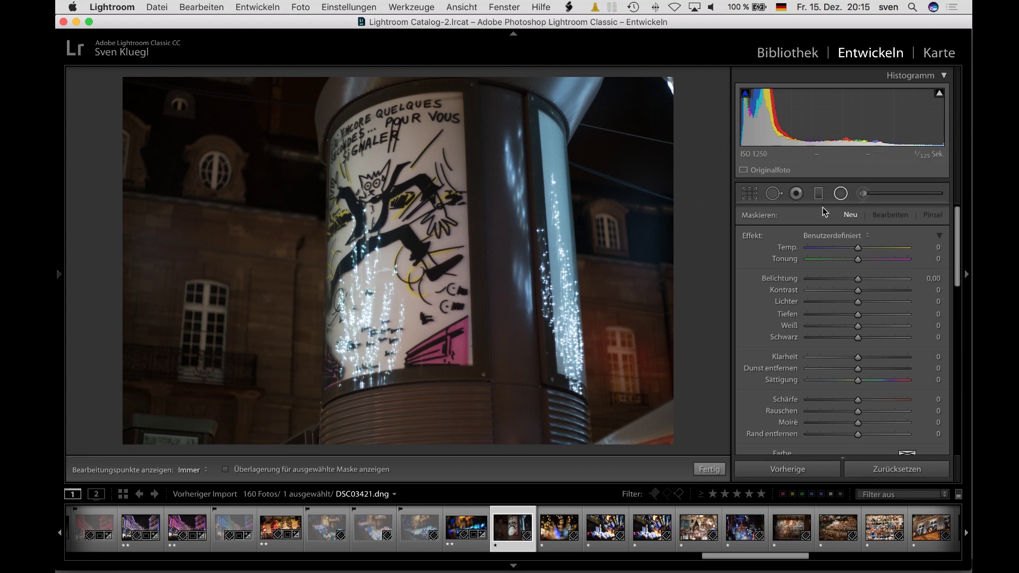
Crop the advertising column photo DSC03421 to a 5 x 7 aspect ratio and apply it
left_click(751, 195)
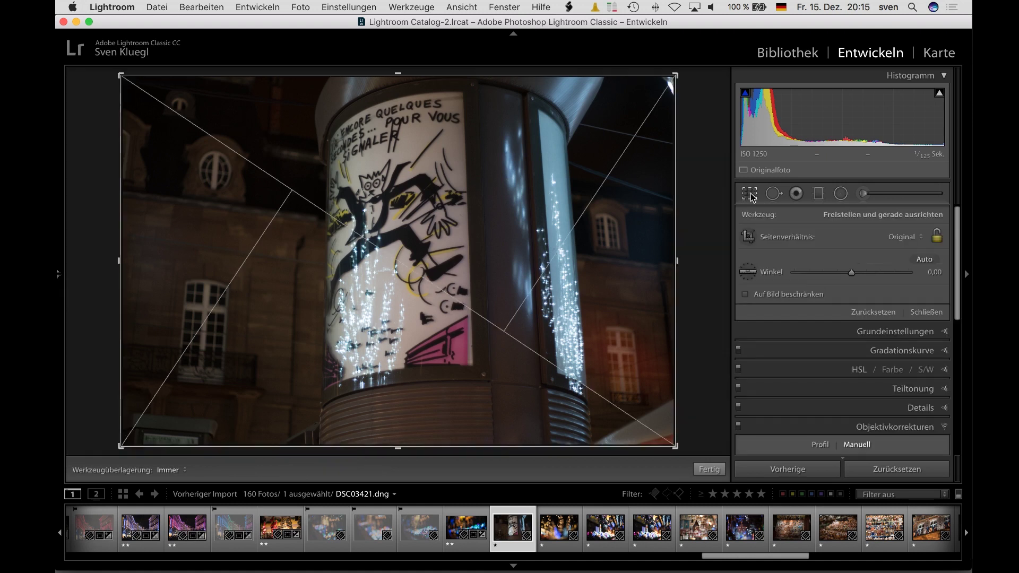
left_click(904, 236)
left_click(899, 260)
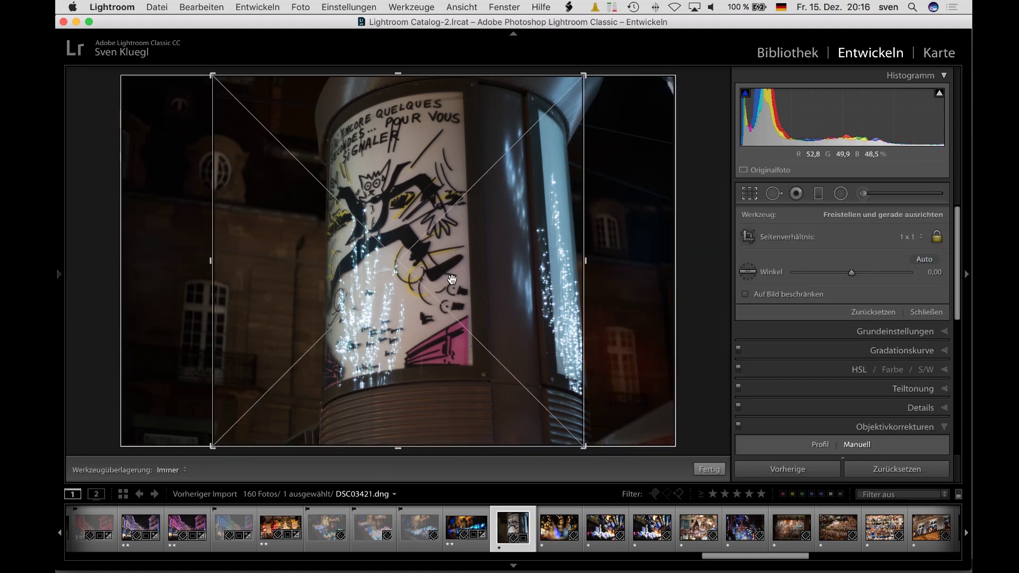
left_click_drag(452, 280, 435, 285)
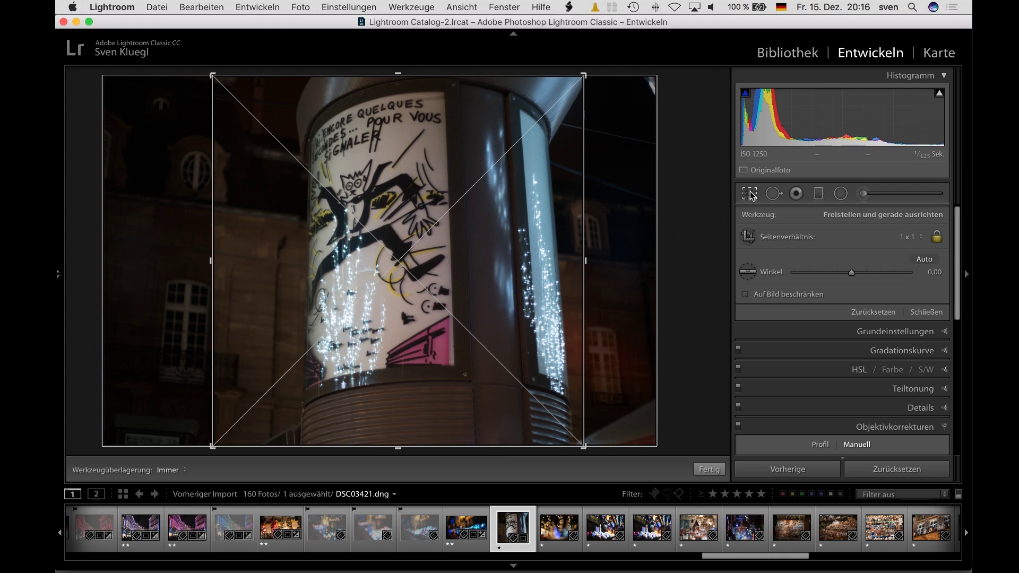
left_click(908, 237)
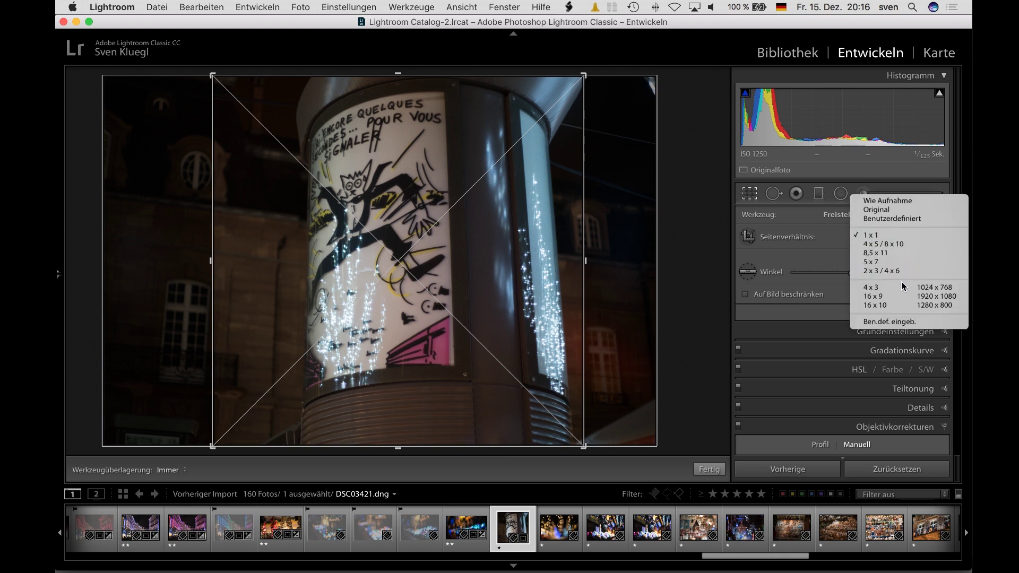
left_click(902, 263)
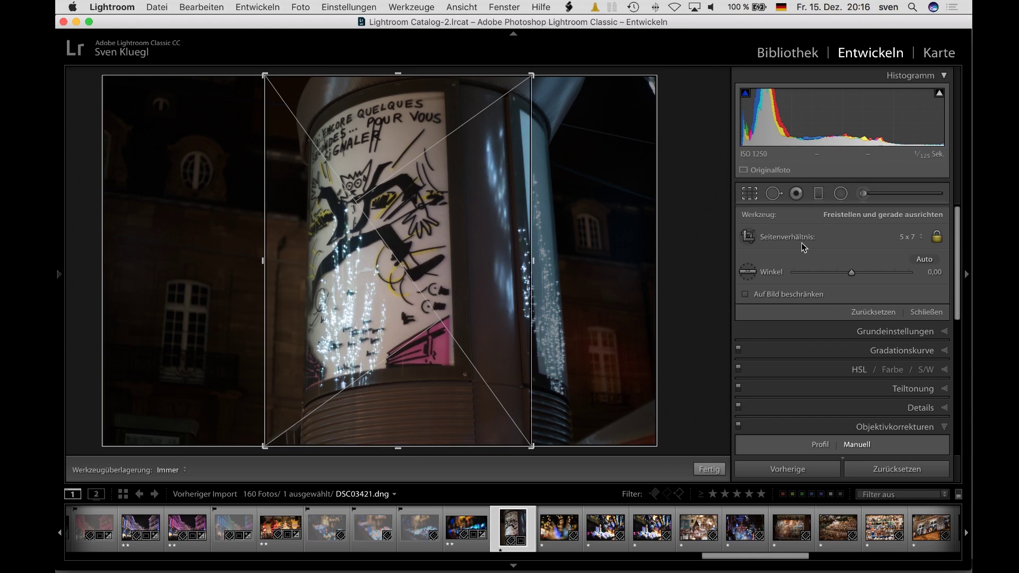
left_click(890, 316)
left_click(908, 239)
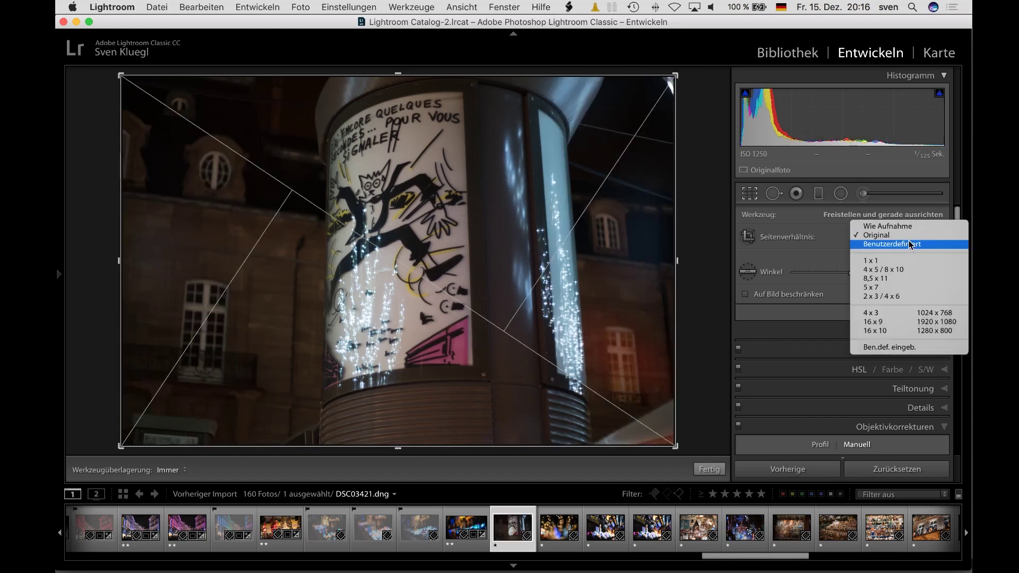
left_click(900, 288)
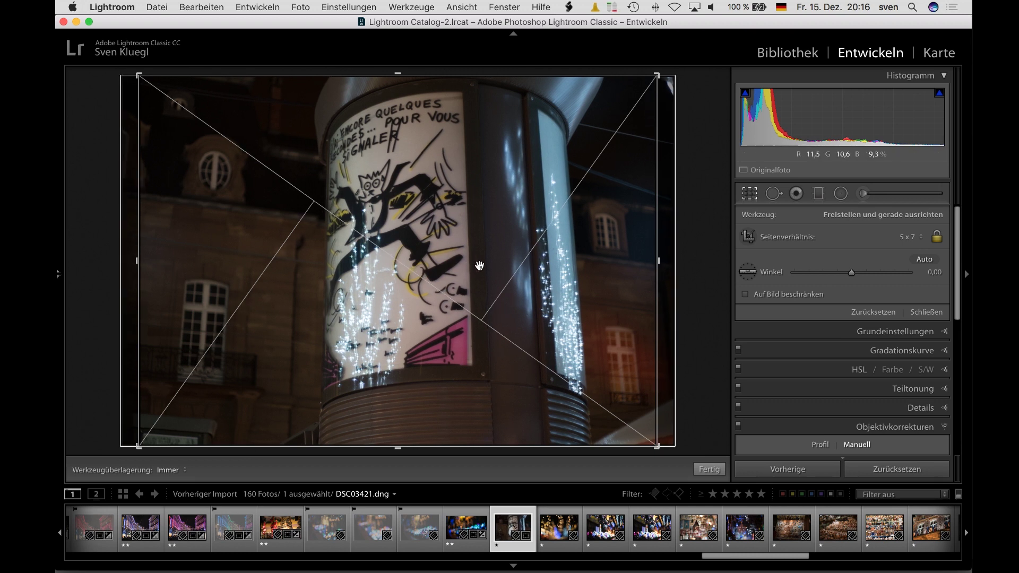
left_click(748, 193)
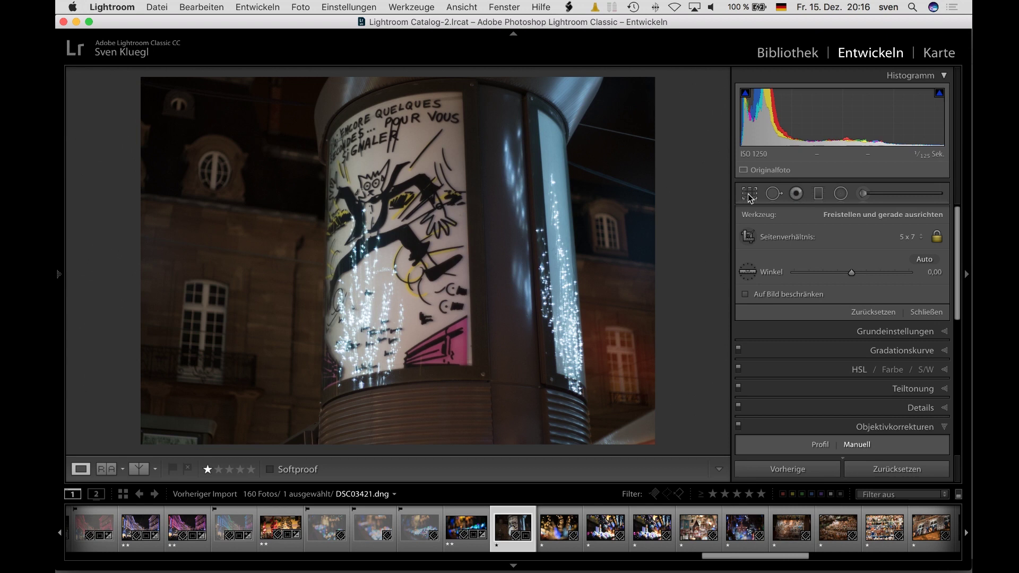
left_click(875, 217)
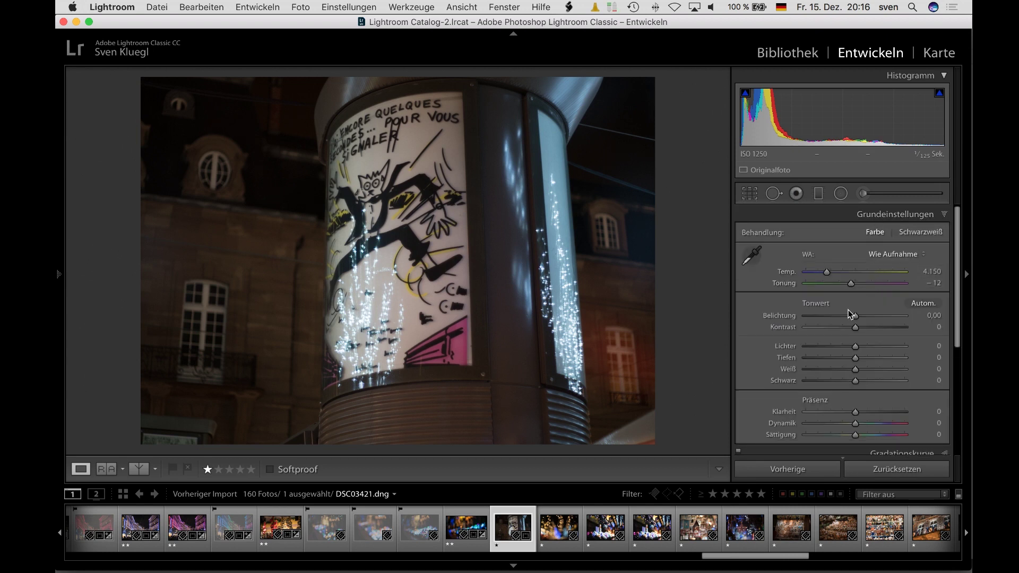
Set the column photo to Highlights −15, Shadows +72, Whites +60 and Blacks −22
mouse_move(854, 346)
left_mouse_down()
mouse_move(899, 359)
mouse_move(842, 380)
left_mouse_up()
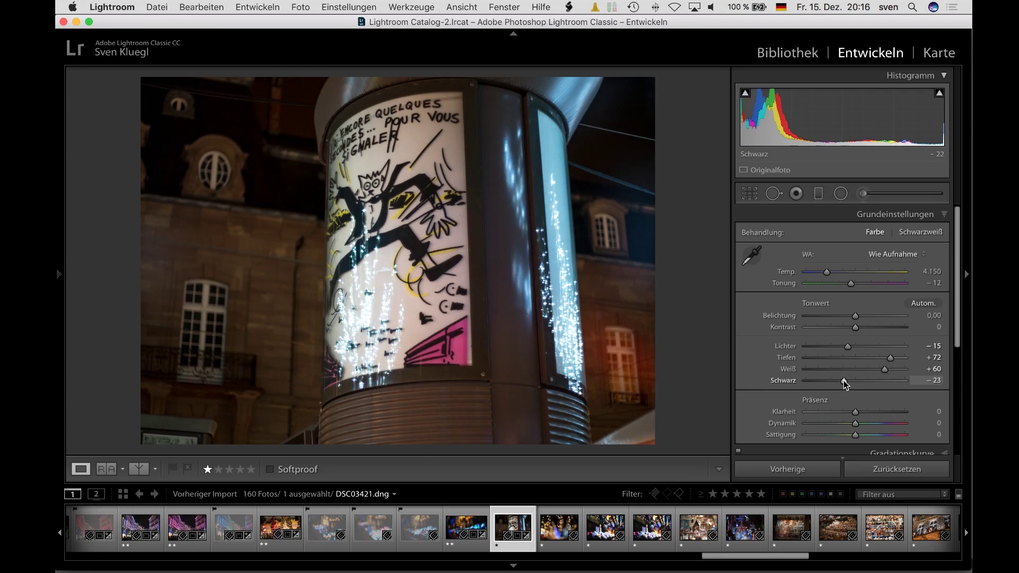
left_click_drag(843, 379, 844, 380)
Rotate the column photo 0.97° within its 5 x 7 crop and apply it
left_click(753, 195)
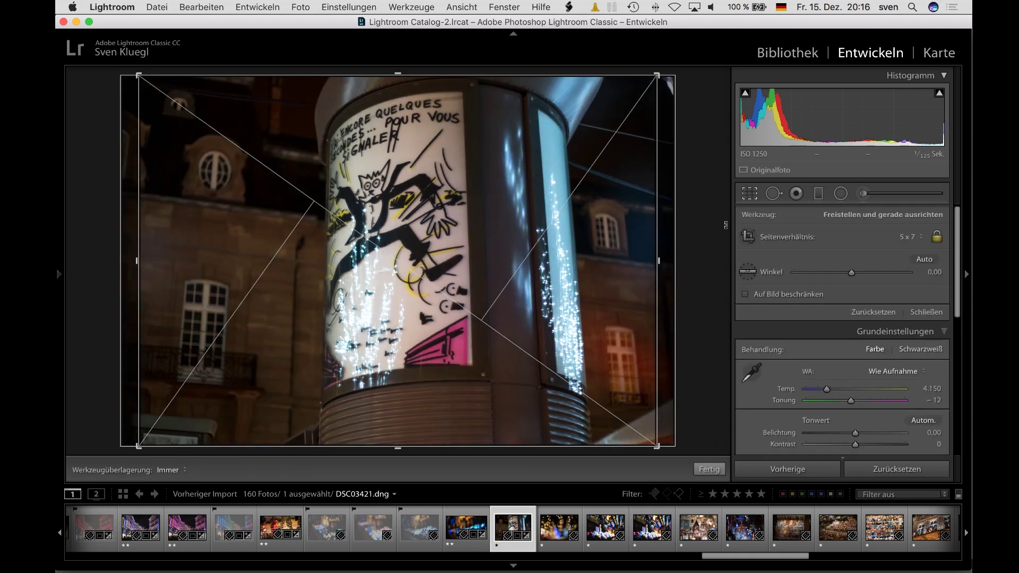
left_click_drag(705, 253, 705, 258)
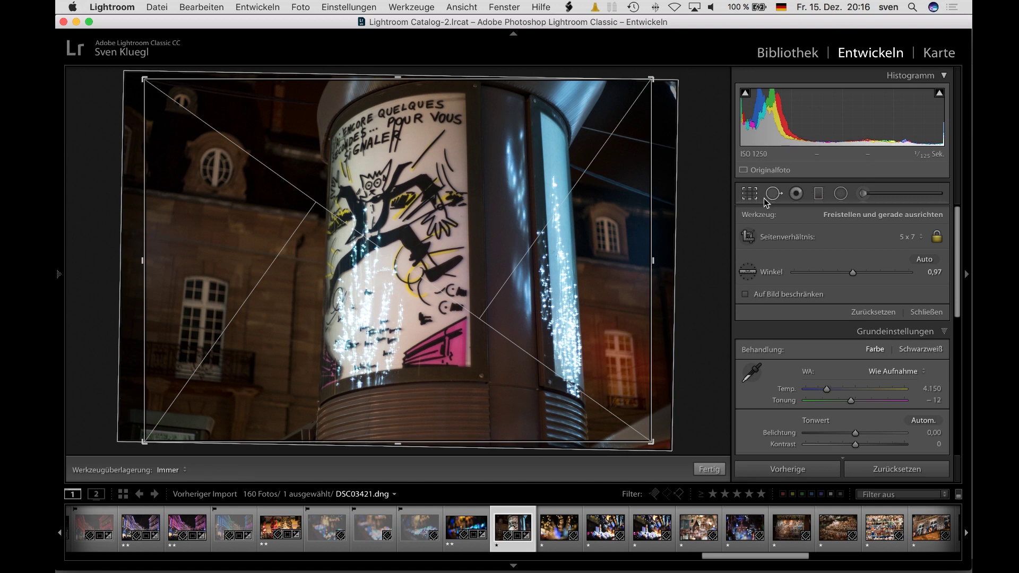
left_click(747, 197)
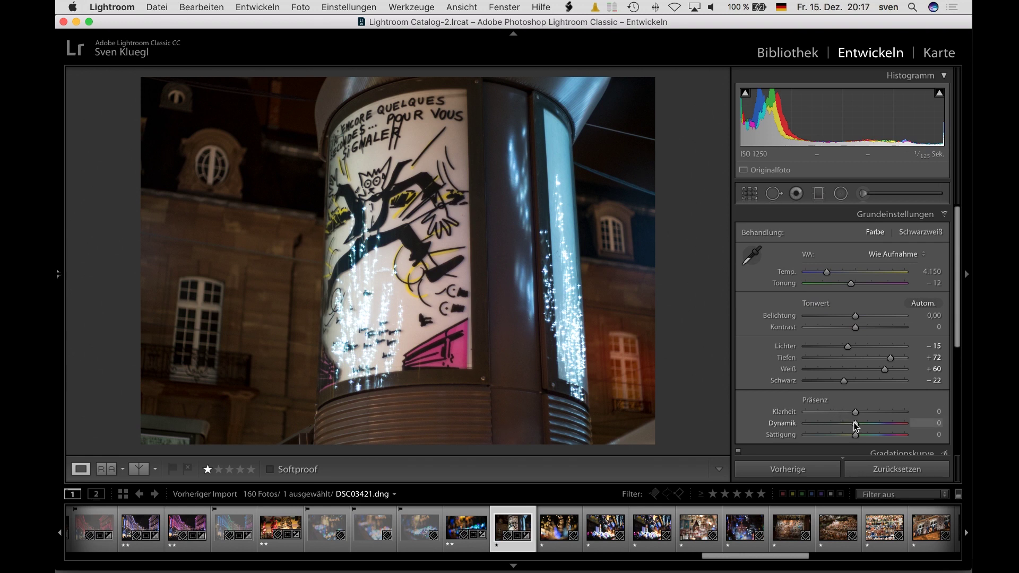
Set Clarity +12 and Vibrance +8, then white-balance via eyedropper to 3,600 with tint −15
left_click_drag(854, 412, 861, 415)
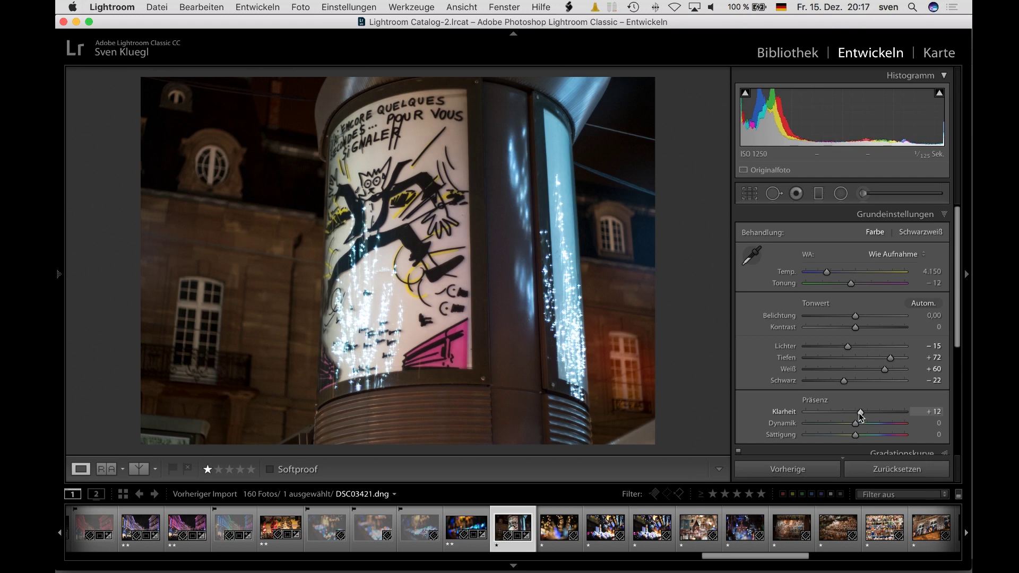
left_click_drag(855, 423, 860, 423)
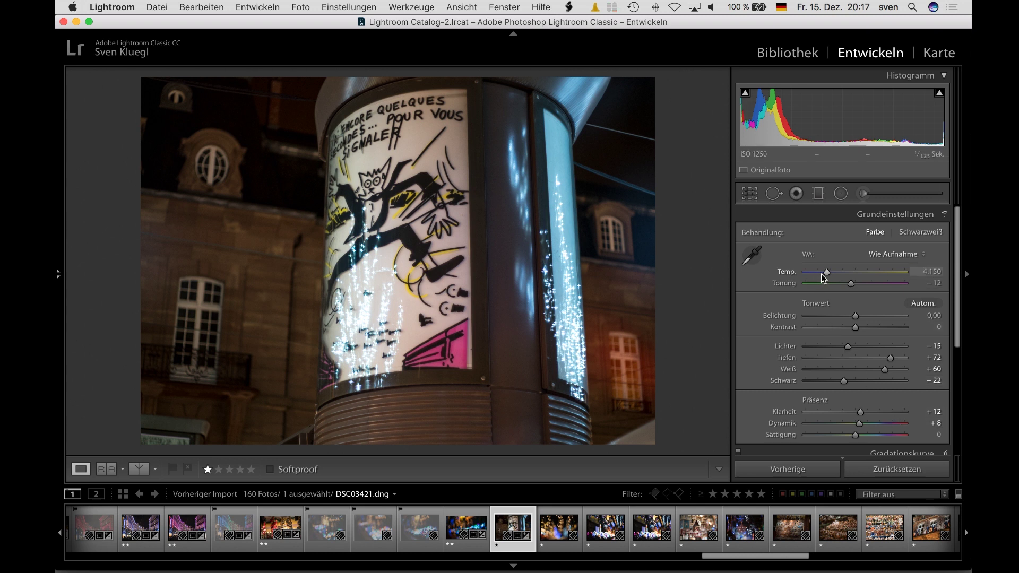
left_click_drag(826, 272, 823, 272)
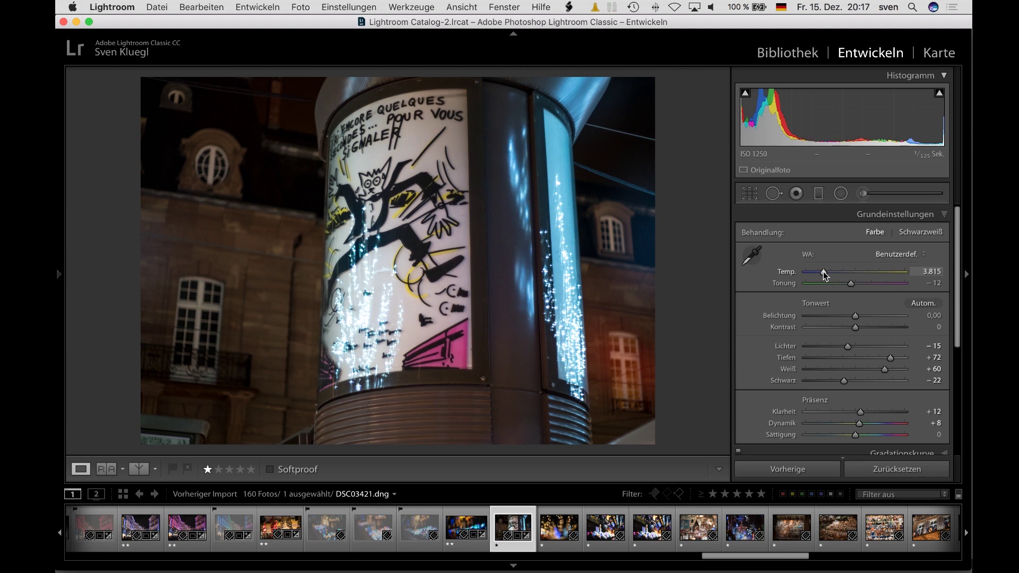
left_click(751, 255)
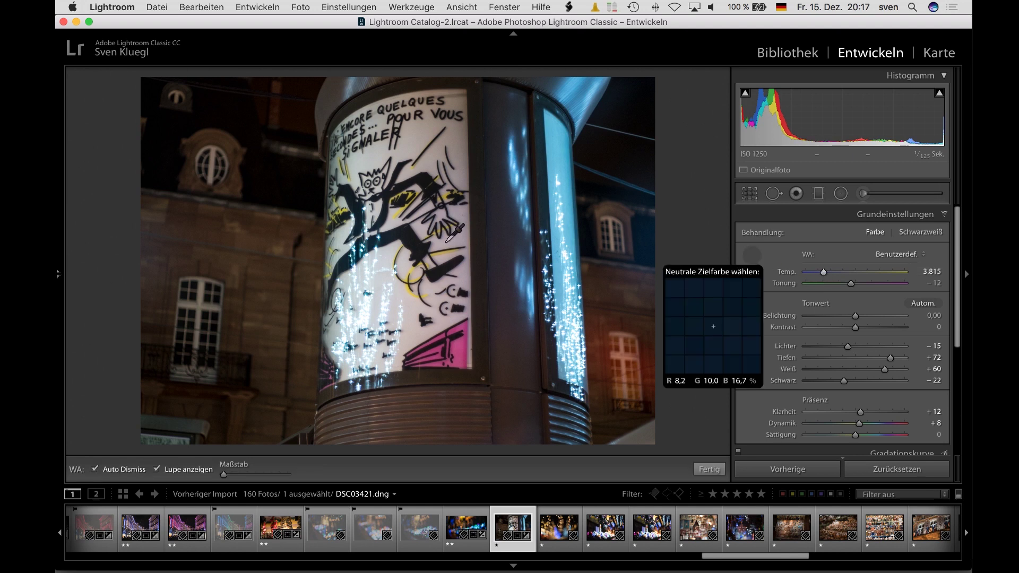
left_click(434, 246)
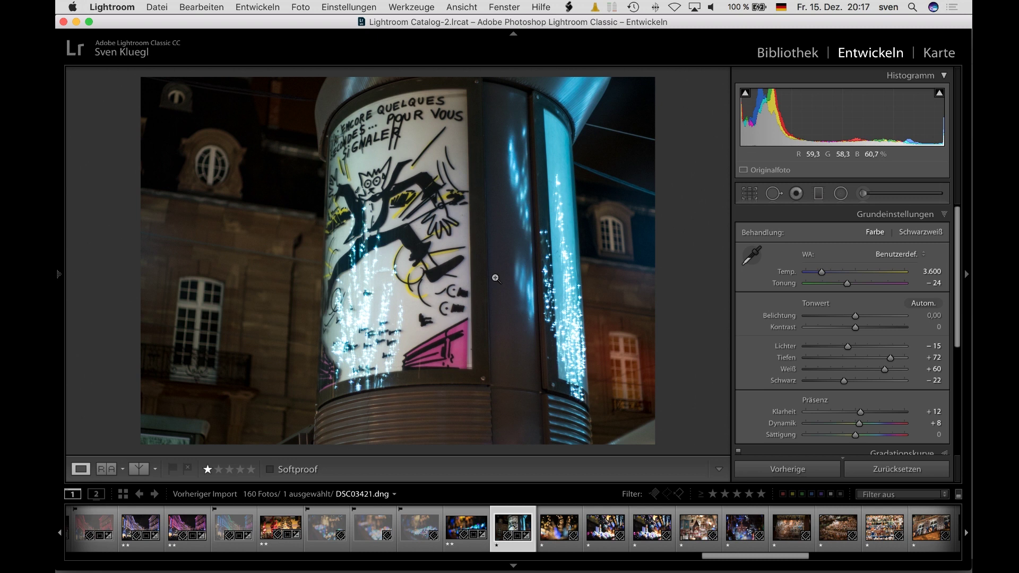
left_click_drag(846, 284, 850, 285)
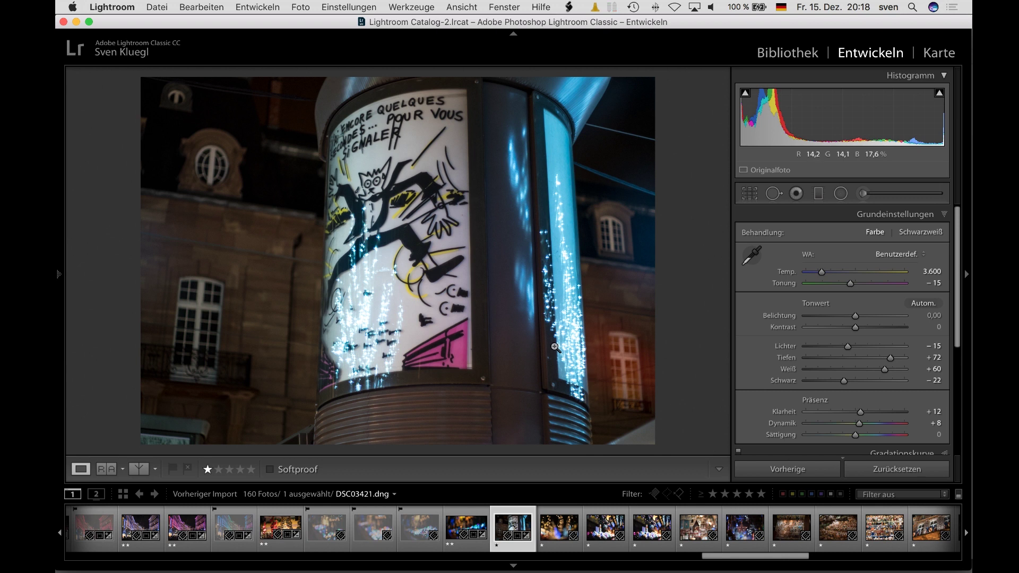
left_click(550, 303)
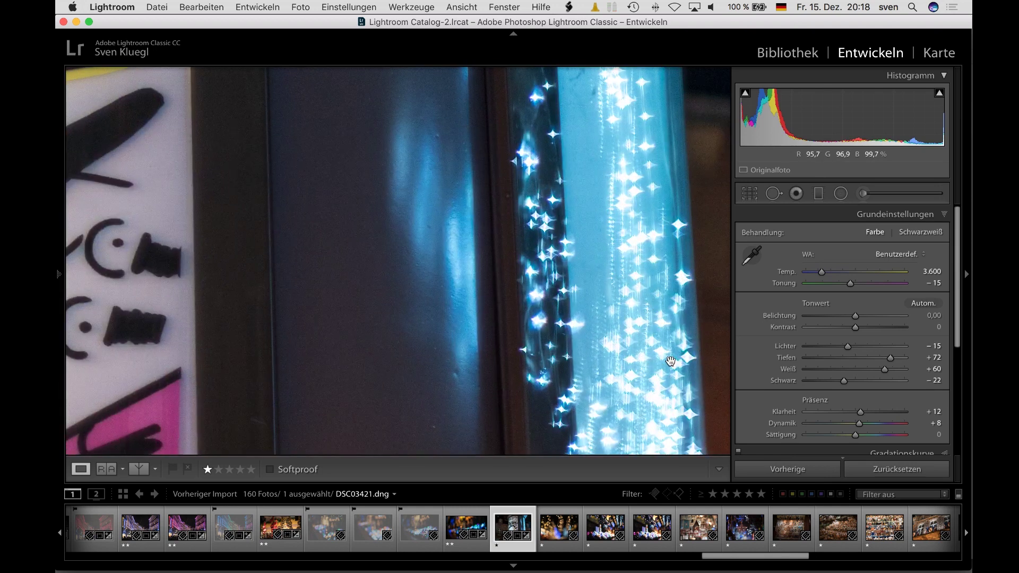
scroll(586, 323, "left", 10)
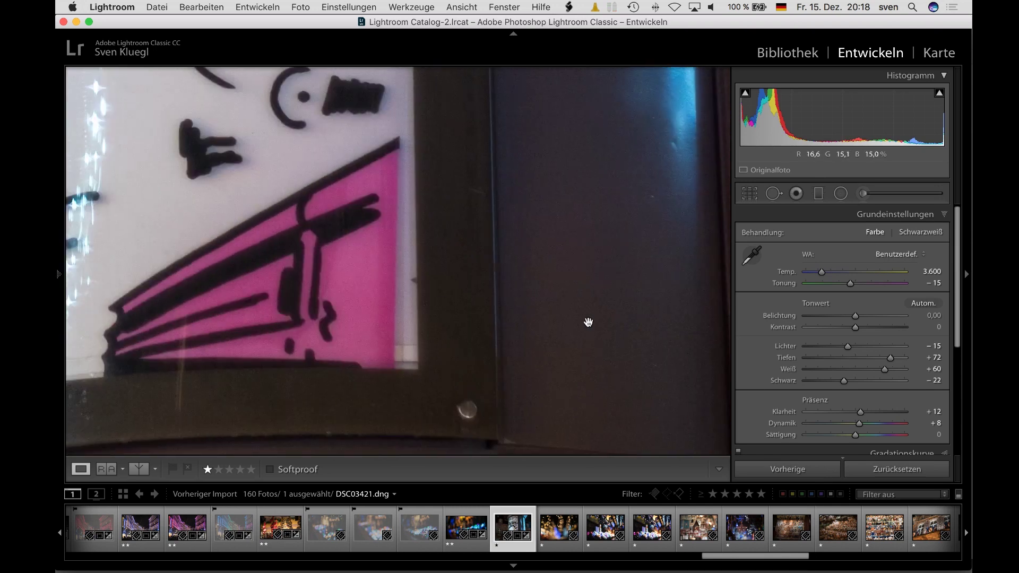
scroll(585, 322, "up", 10)
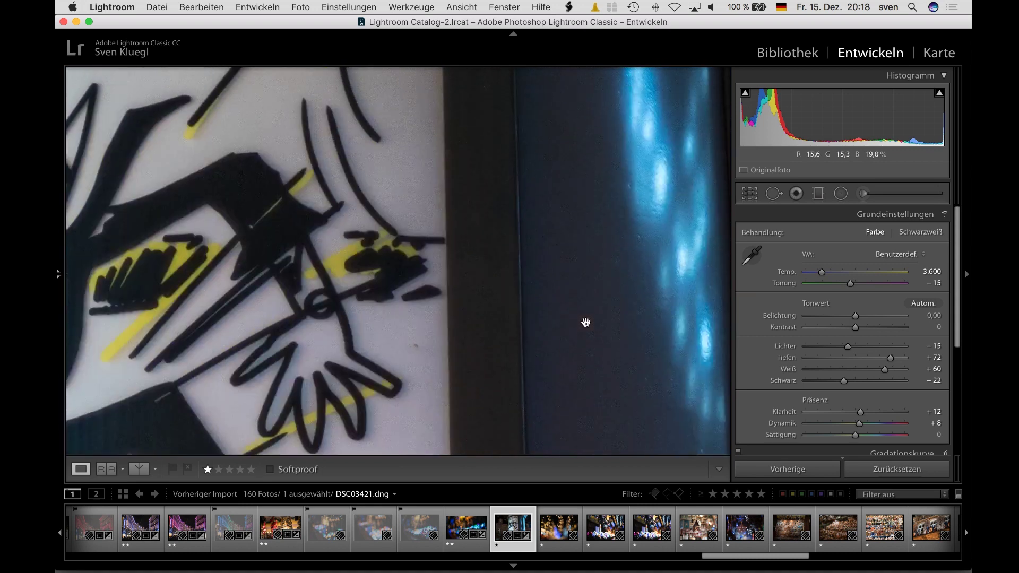
scroll(585, 322, "left", 10)
scroll(585, 322, "left", 5)
scroll(609, 321, "right", 10)
scroll(609, 321, "right", 3)
left_click(566, 312)
scroll(880, 372, "down", 5)
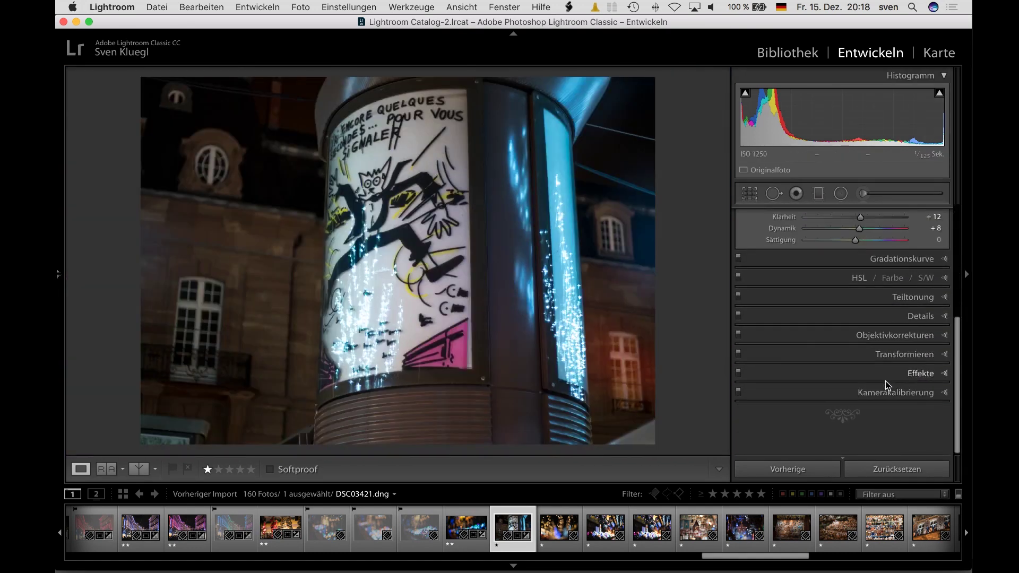
Set sharpening amount 77, masking 55 and luminance noise reduction 26, checking at 1:1 zoom
left_click(933, 344)
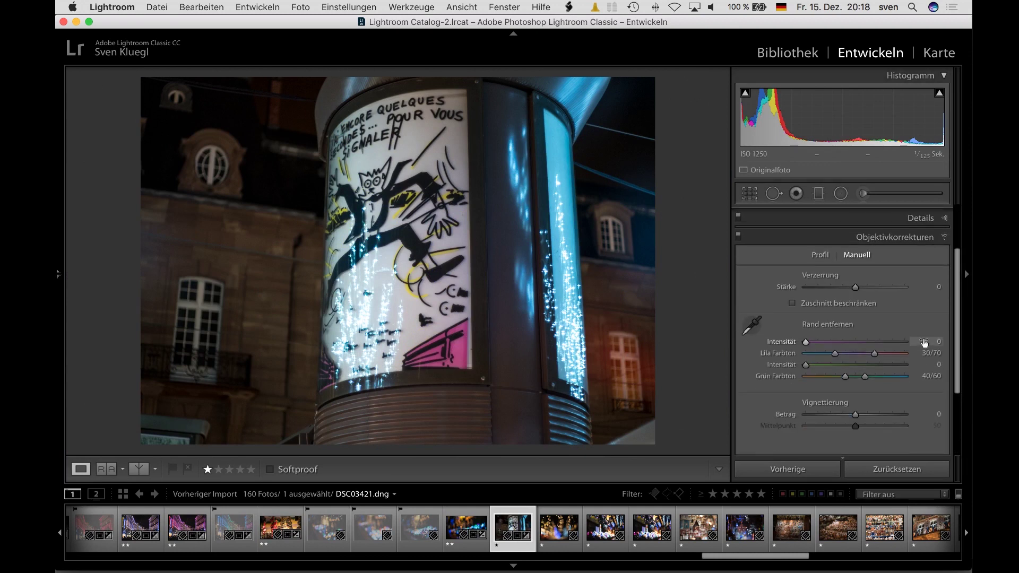
left_click(918, 219)
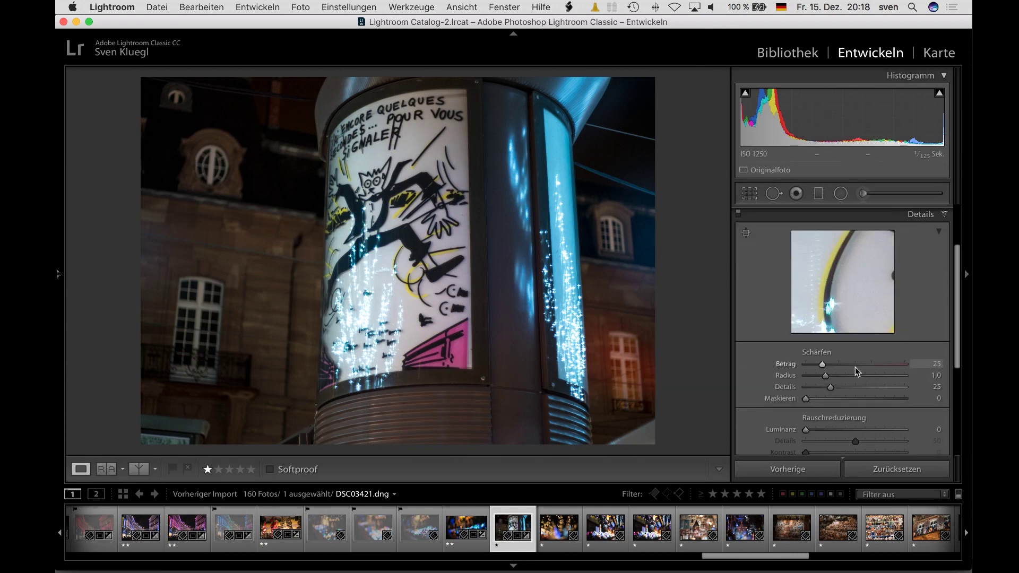
left_click(859, 399)
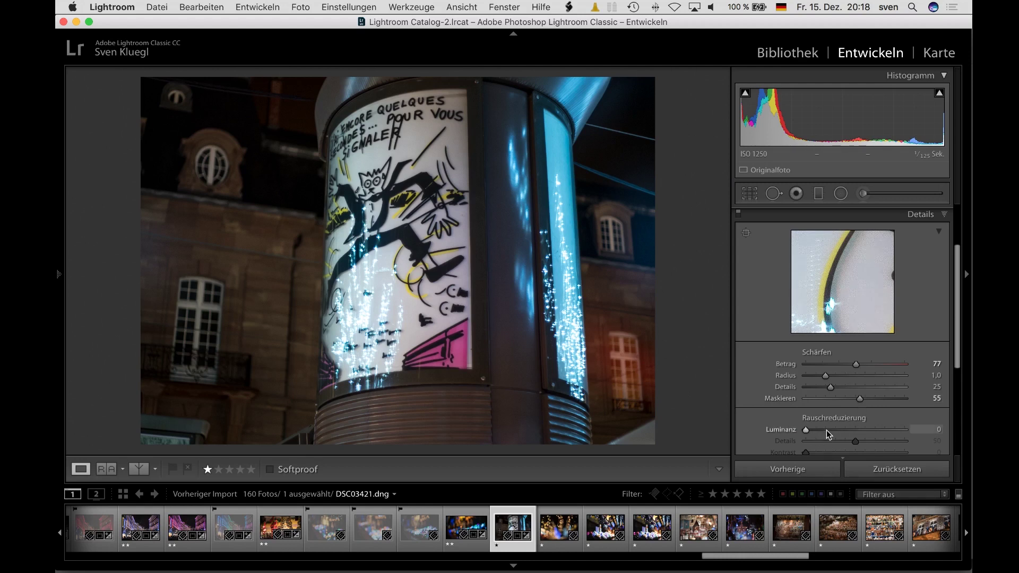
left_click(830, 430)
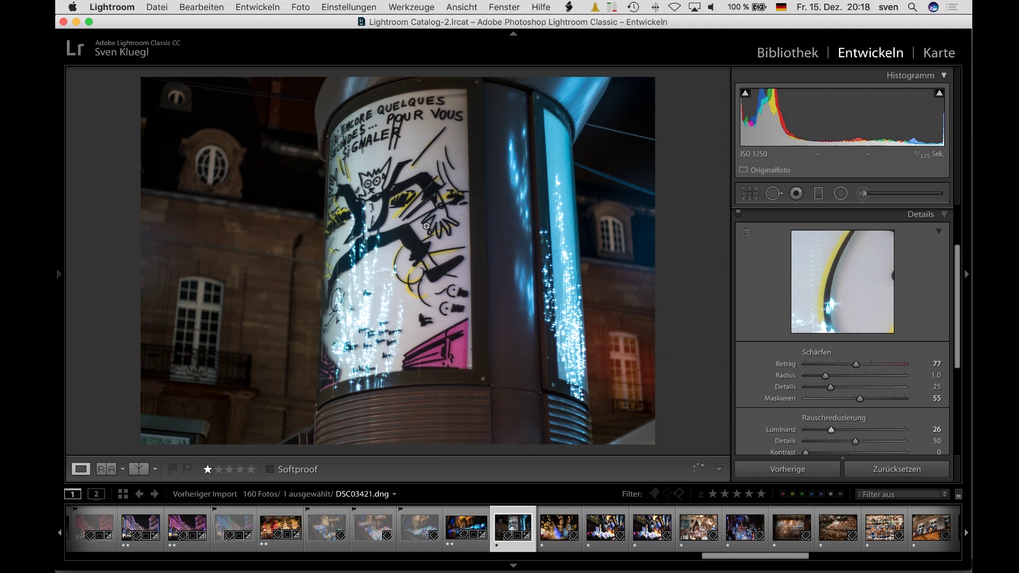
left_click(433, 245)
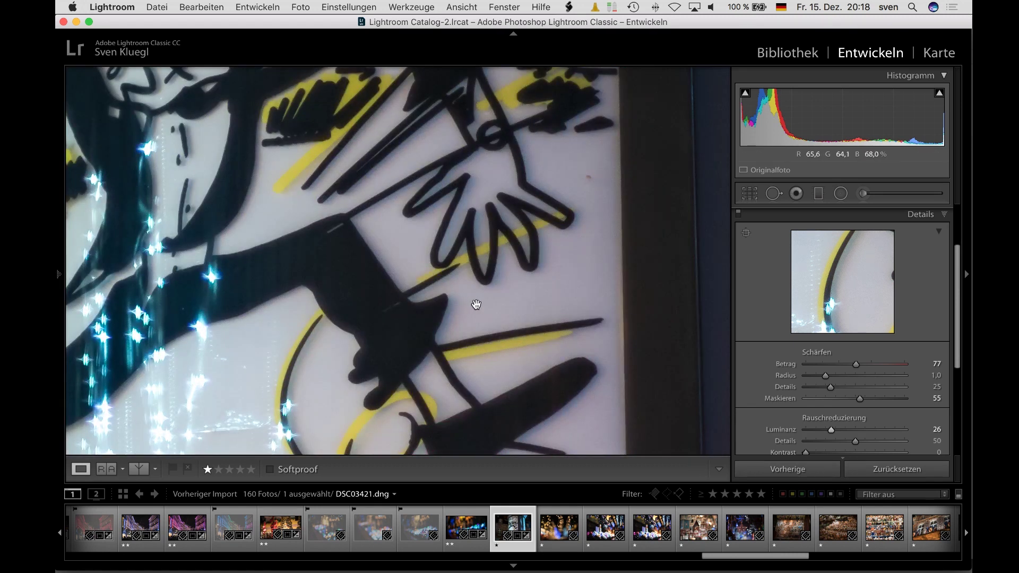
left_click(483, 282)
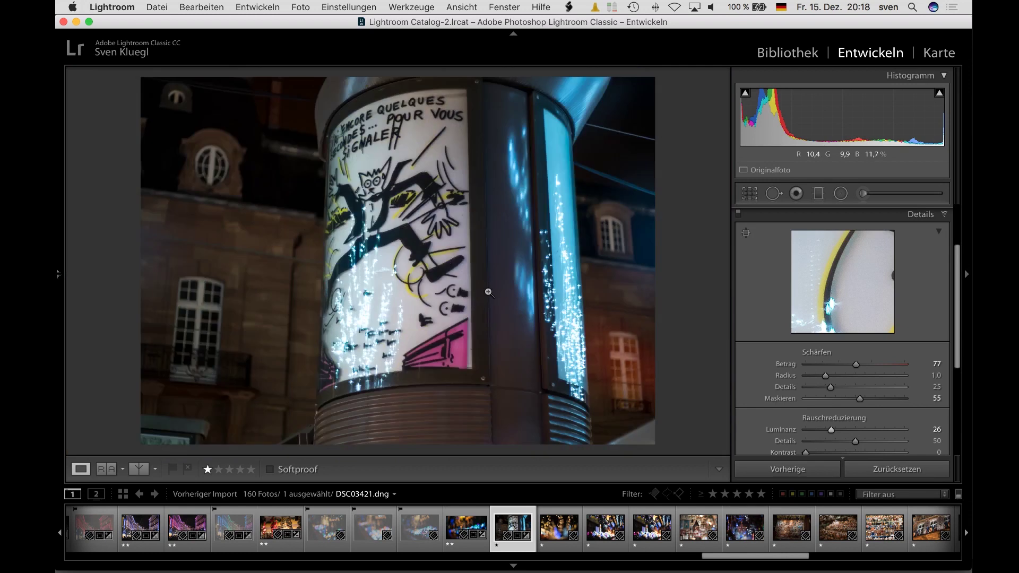